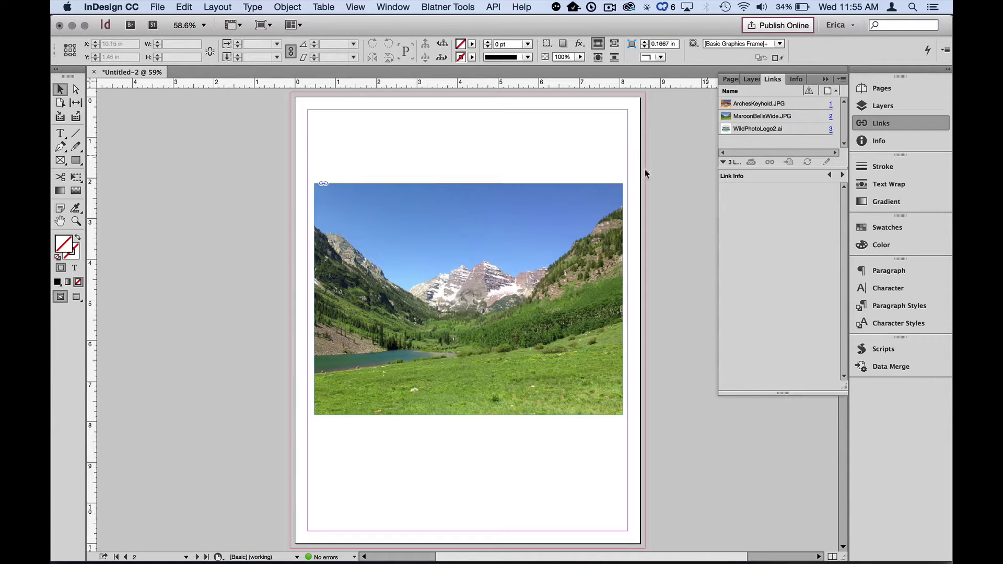
Check the mountain photo's link info, noting its 430 effective ppi, then collapse the Links panel
left_click(565, 196)
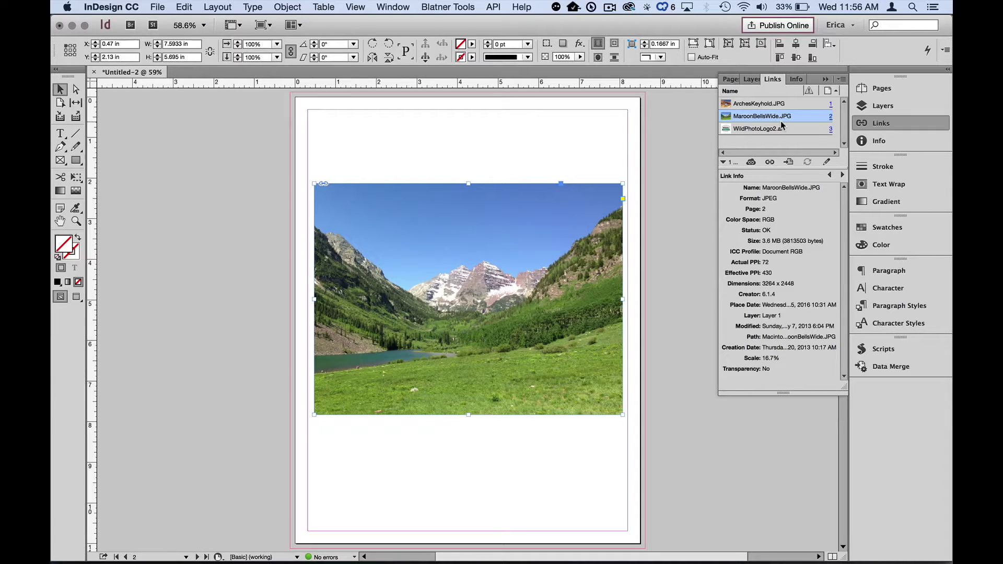
left_click(912, 128)
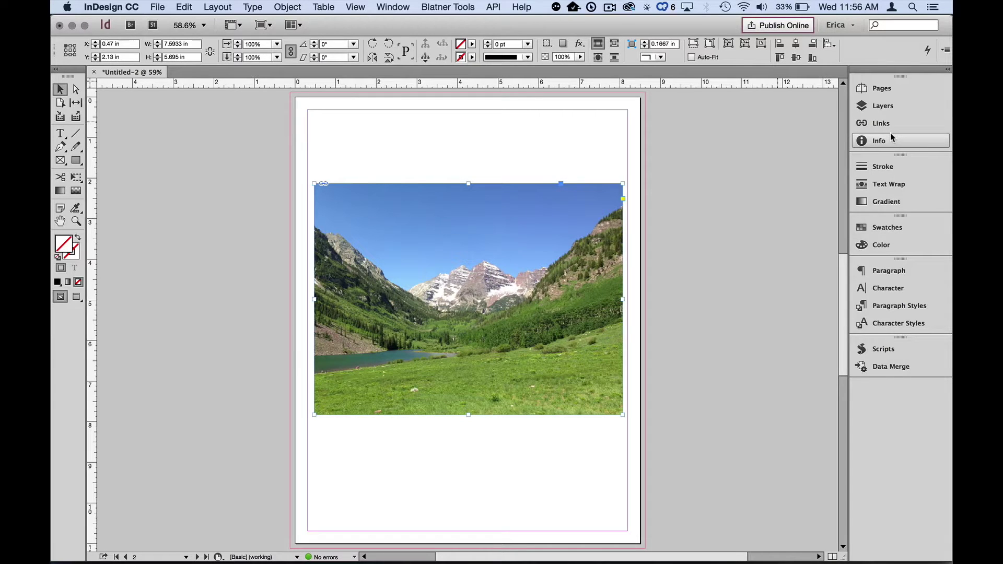
key("super+space")
key("super+space")
left_click_drag(372, 220, 621, 369)
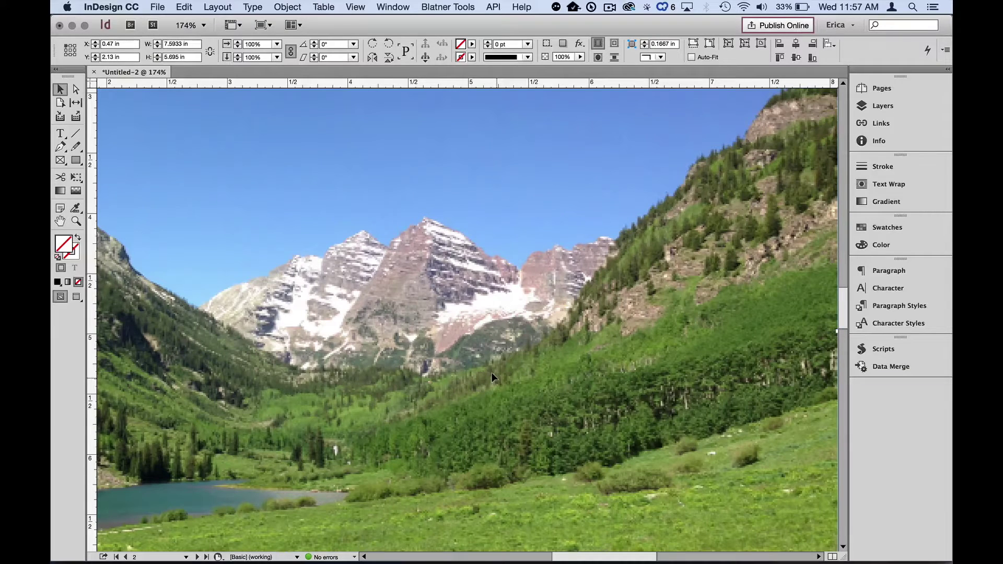
left_click(919, 121)
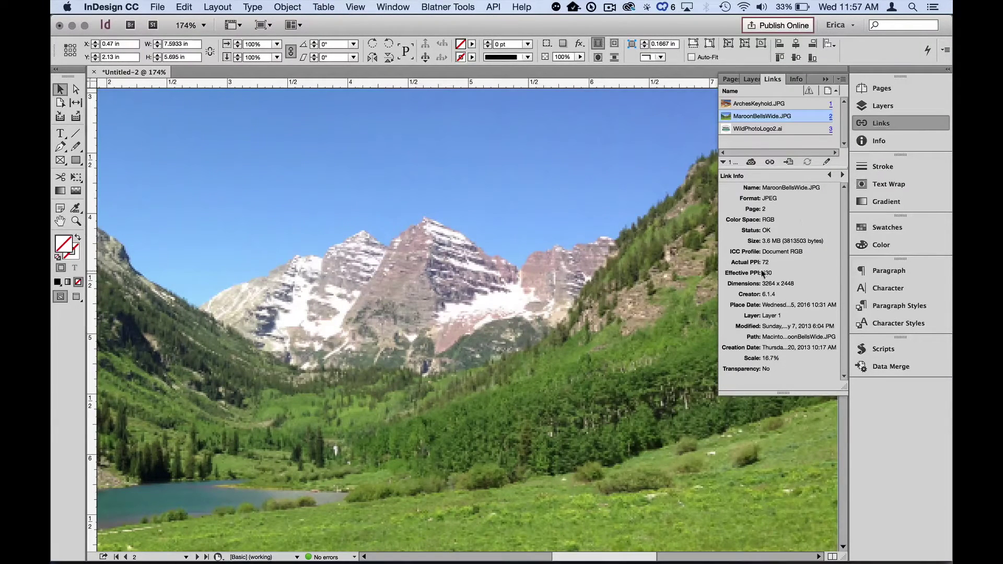
left_click(901, 124)
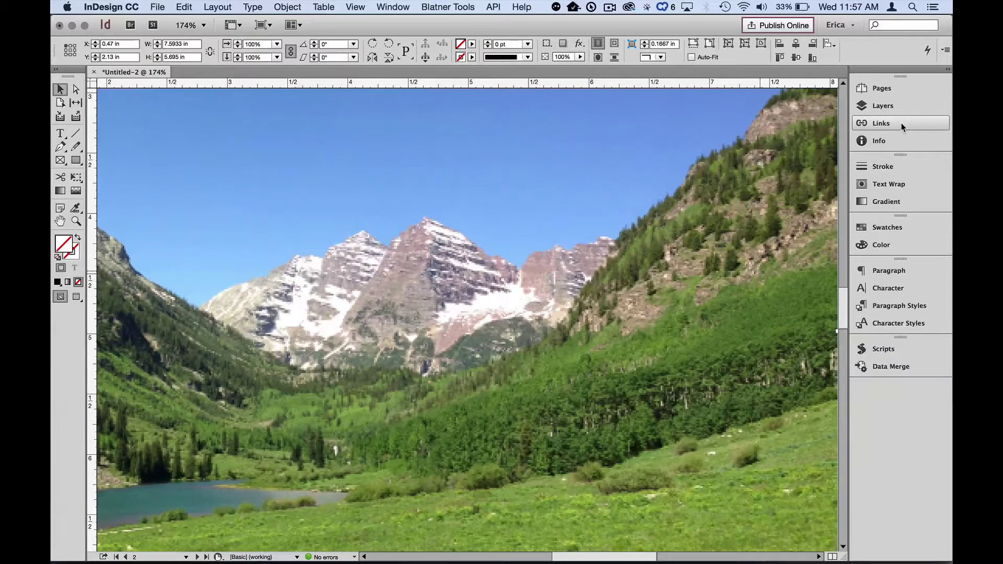
key("super+0")
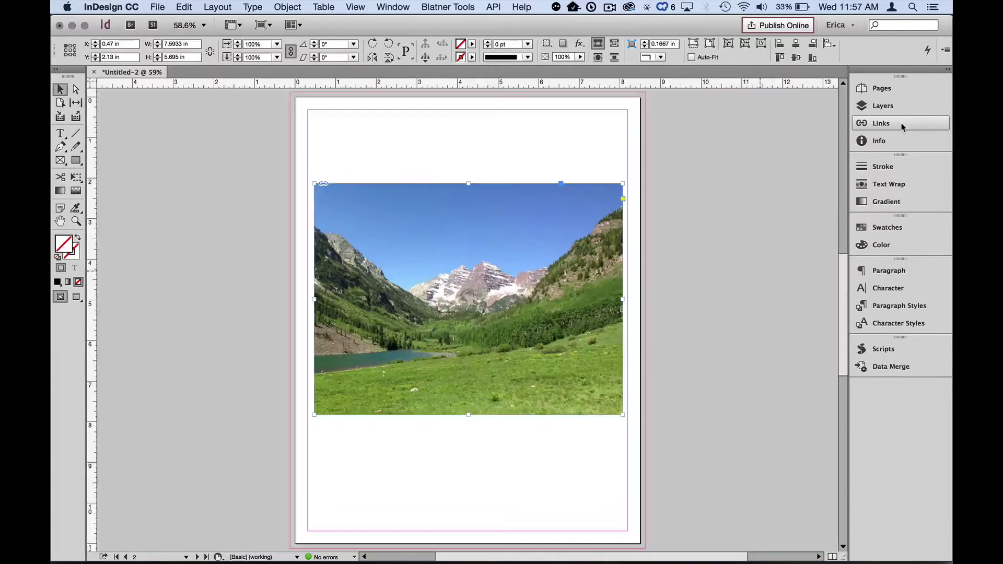
left_click(554, 146)
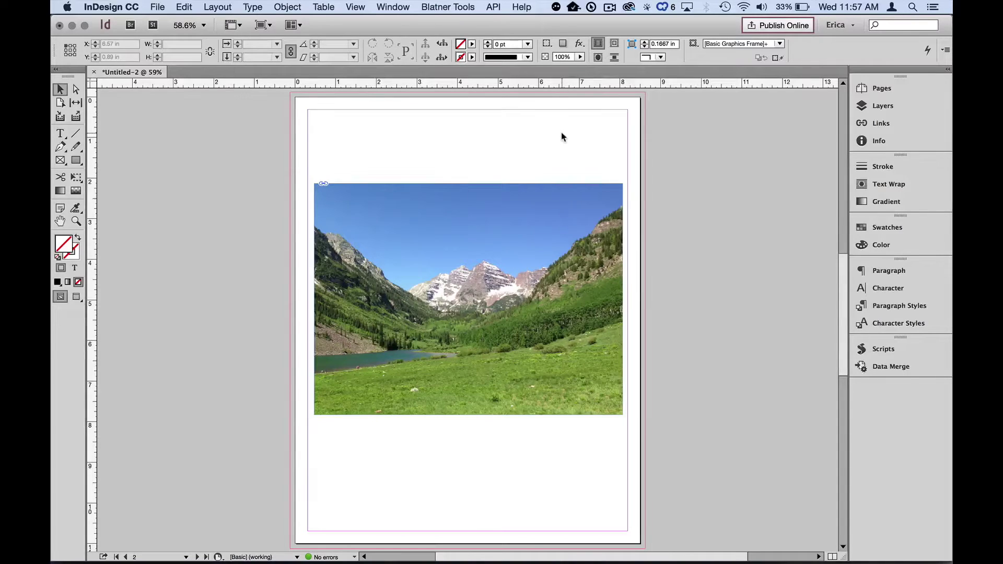
Switch display performance to Fast Display so page 2's photo shows as a gray crossed box
right_click(561, 134)
mouse_move(675, 277)
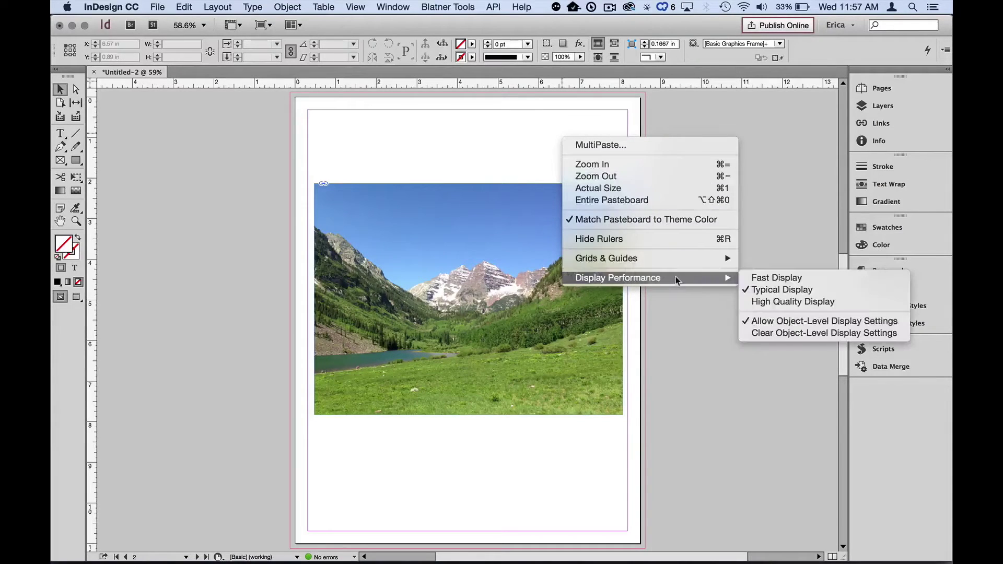
left_click(823, 281)
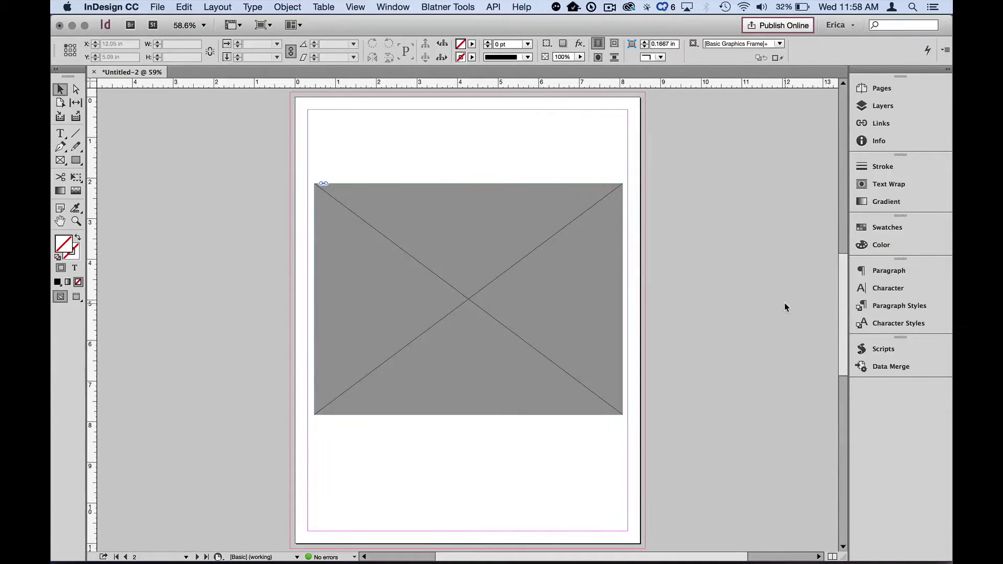
scroll(785, 302, "down", 10)
scroll(785, 304, "up", 20)
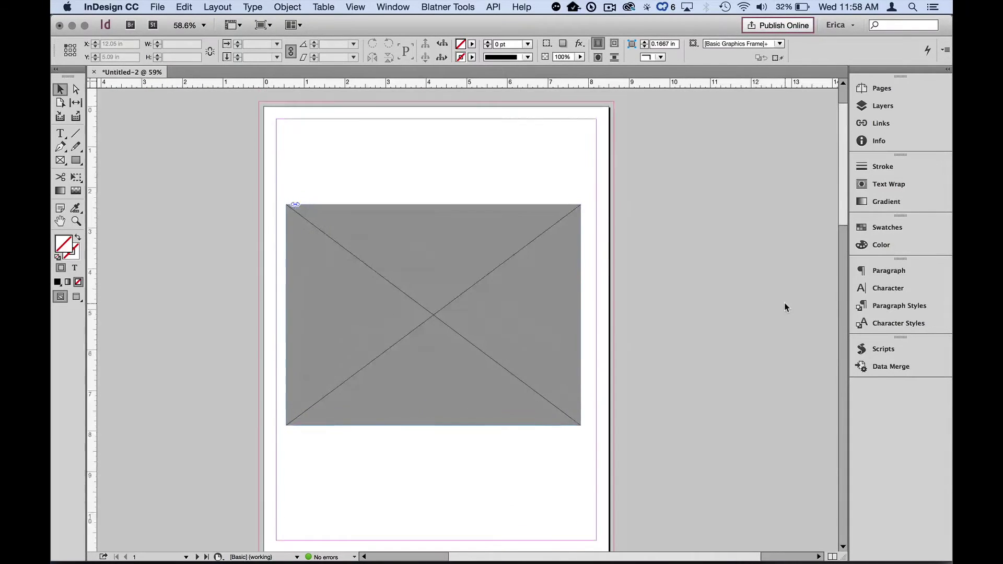
scroll(785, 304, "down", 10)
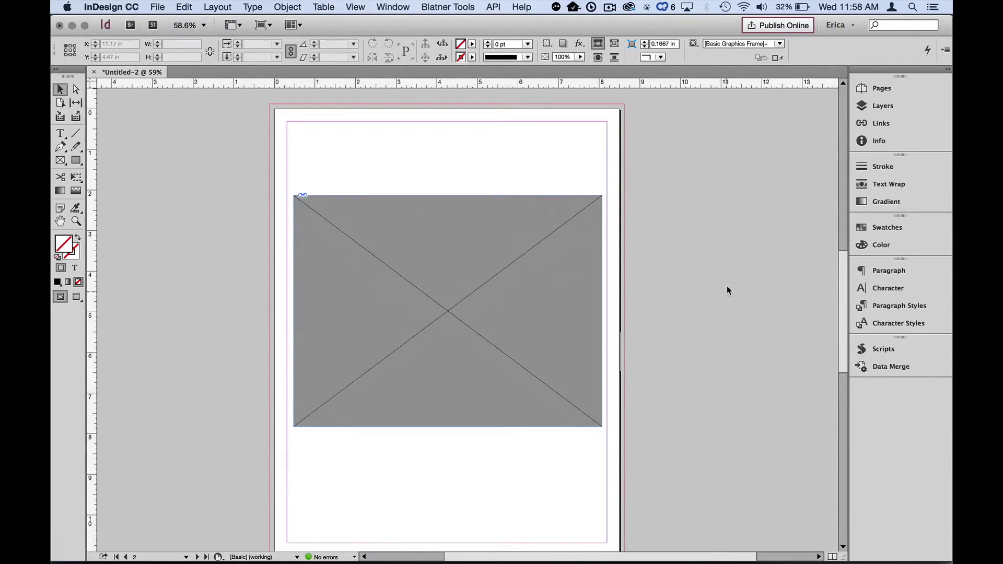
right_click(700, 258)
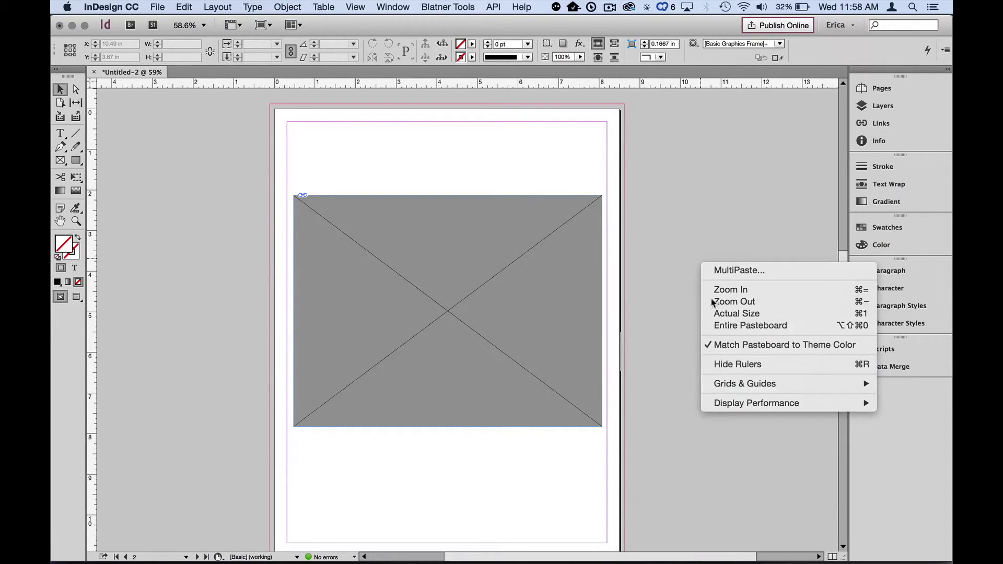
Switch to High Quality Display and zoom in on the mountain peaks
mouse_move(749, 405)
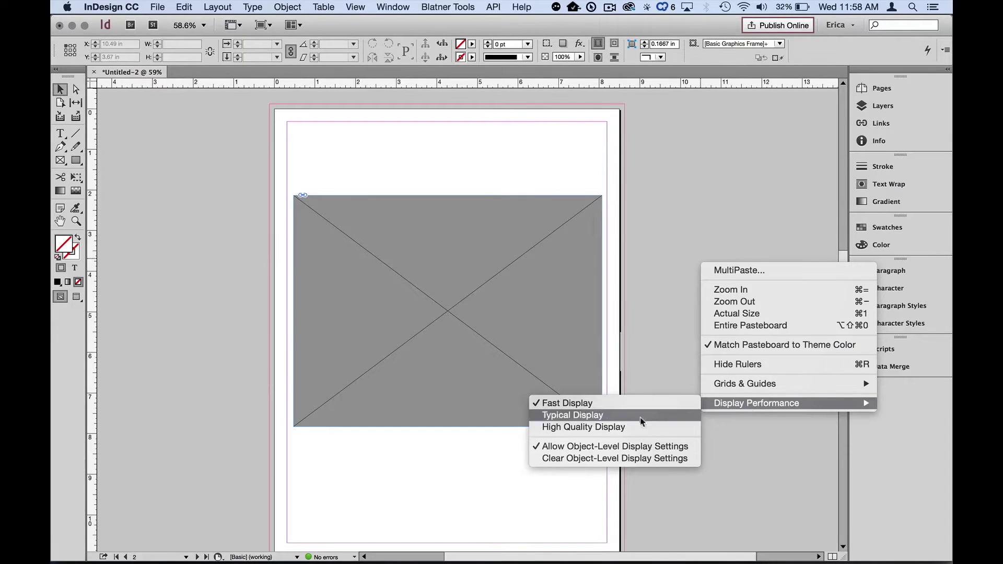
left_click(625, 426)
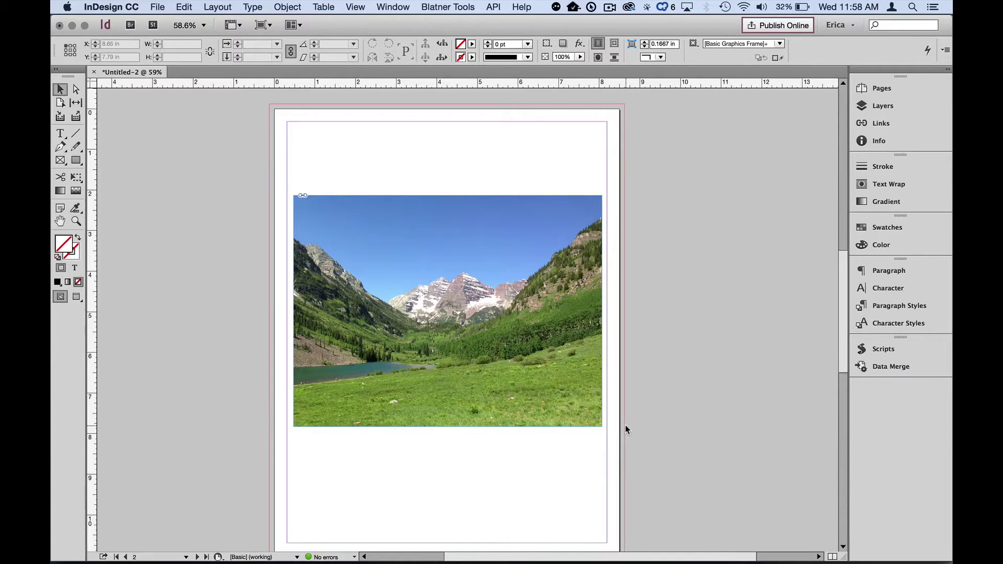
key("super+space")
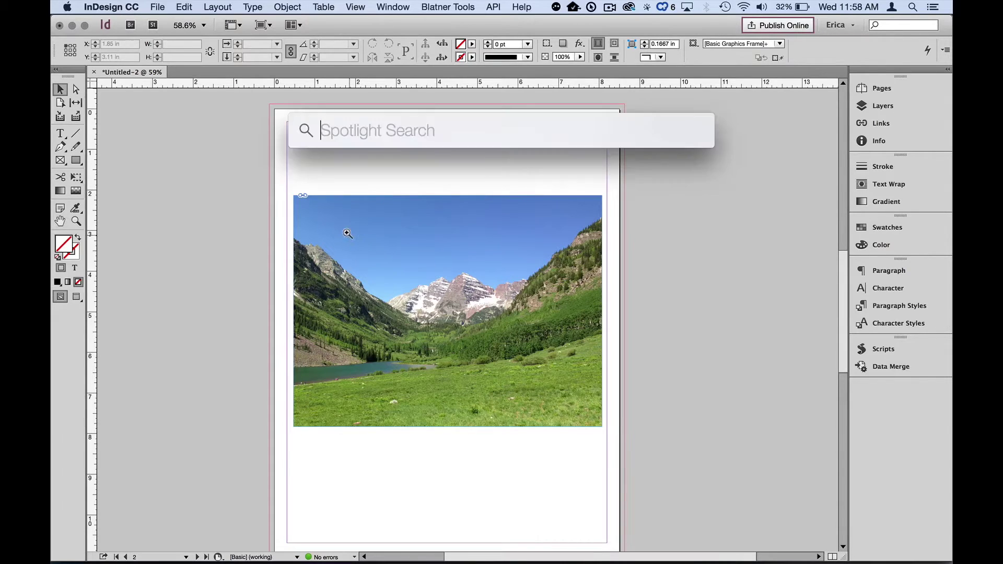
left_click_drag(350, 235, 574, 356)
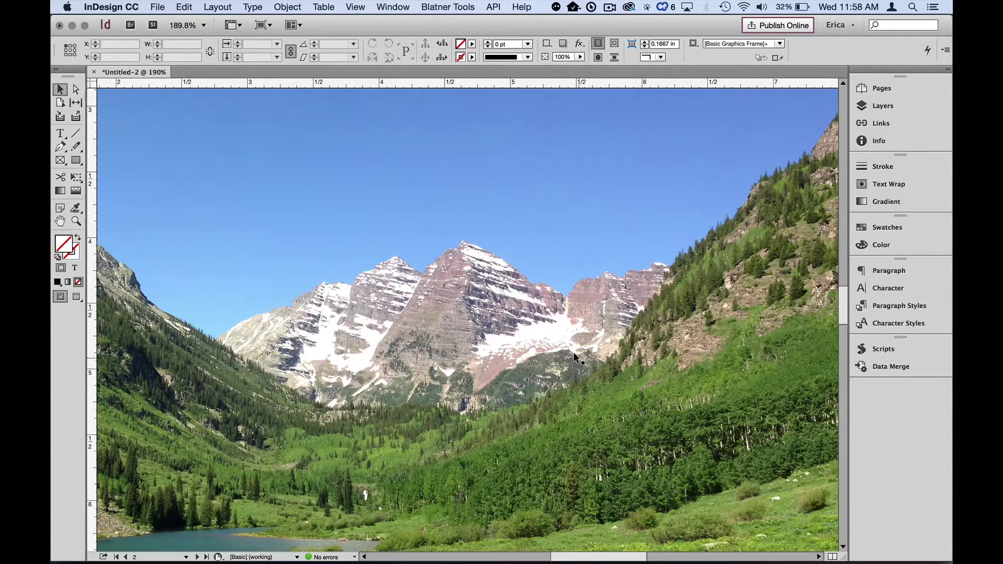
scroll(573, 353, "up", 5)
Compare the photo at Typical display, then return to High Quality Display
left_click(355, 7)
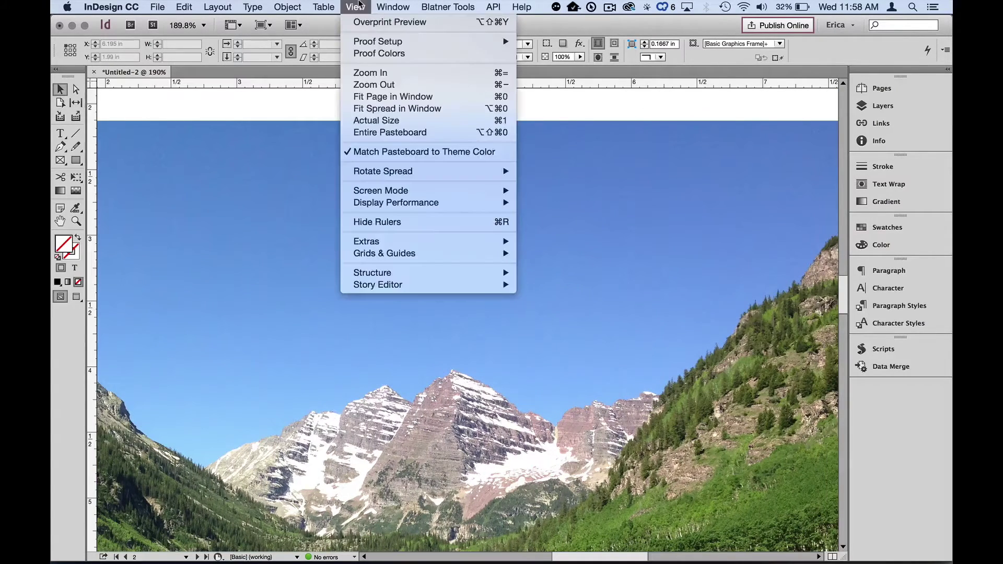
mouse_move(436, 203)
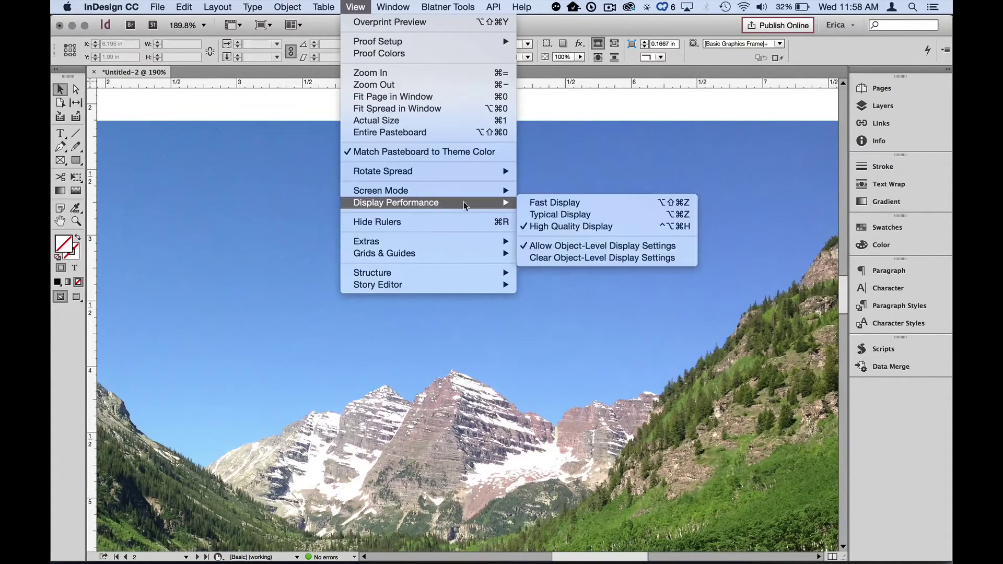
left_click(552, 216)
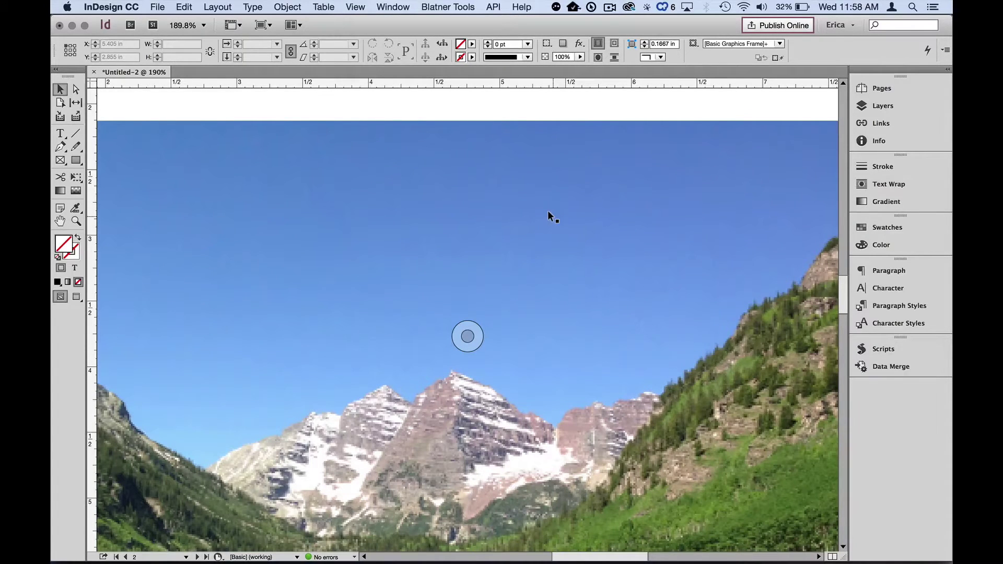
left_click(356, 7)
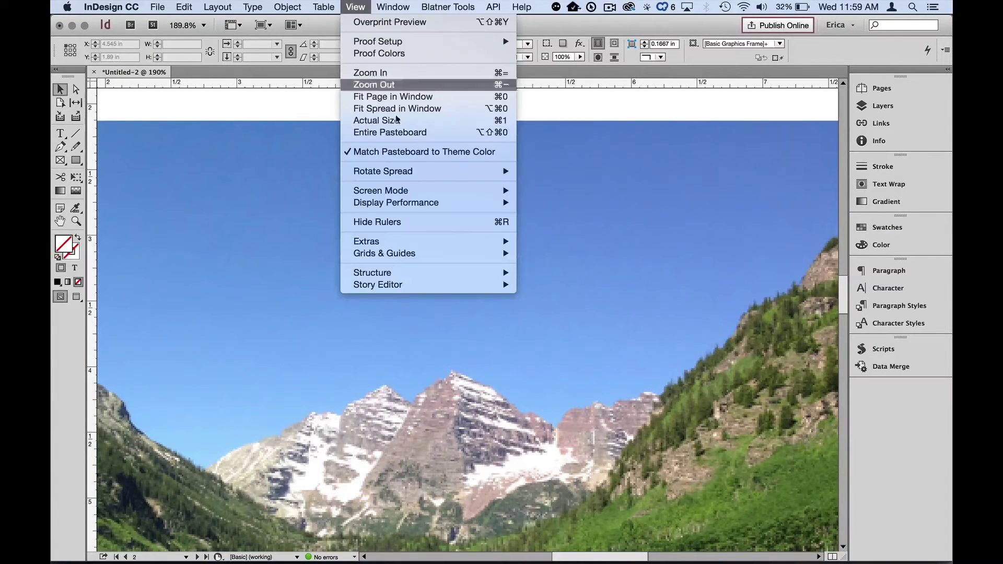
mouse_move(442, 204)
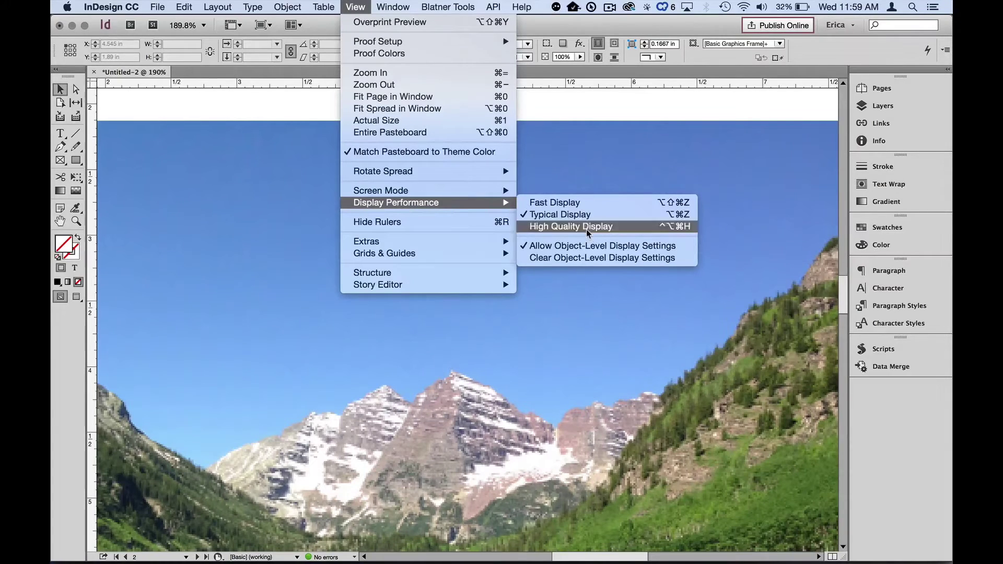
left_click(586, 229)
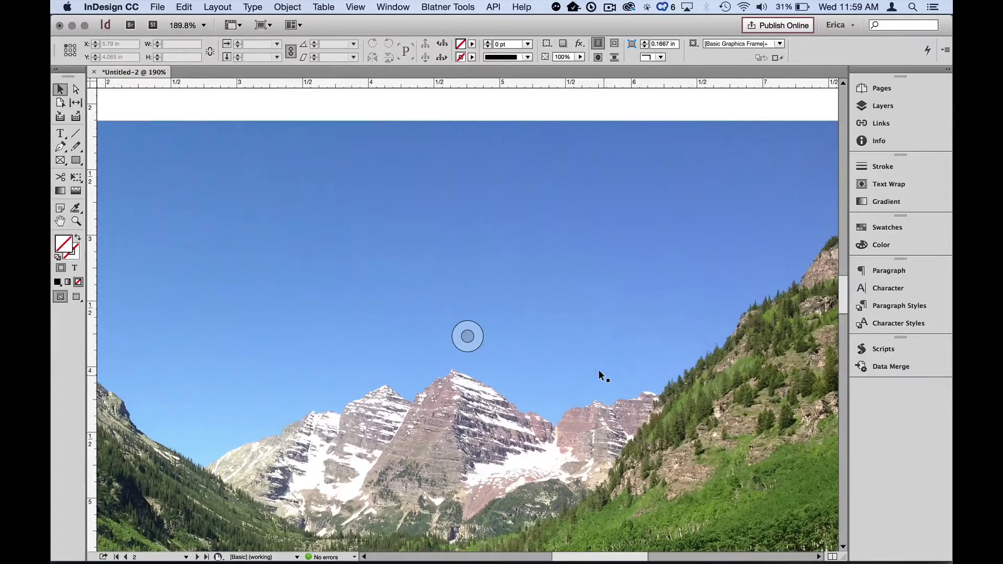
Scroll over the zoomed MaroonBellsWide photo to inspect its detail, then fit page 2 in the window
scroll(597, 369, "down", 6)
scroll(598, 369, "down", 1)
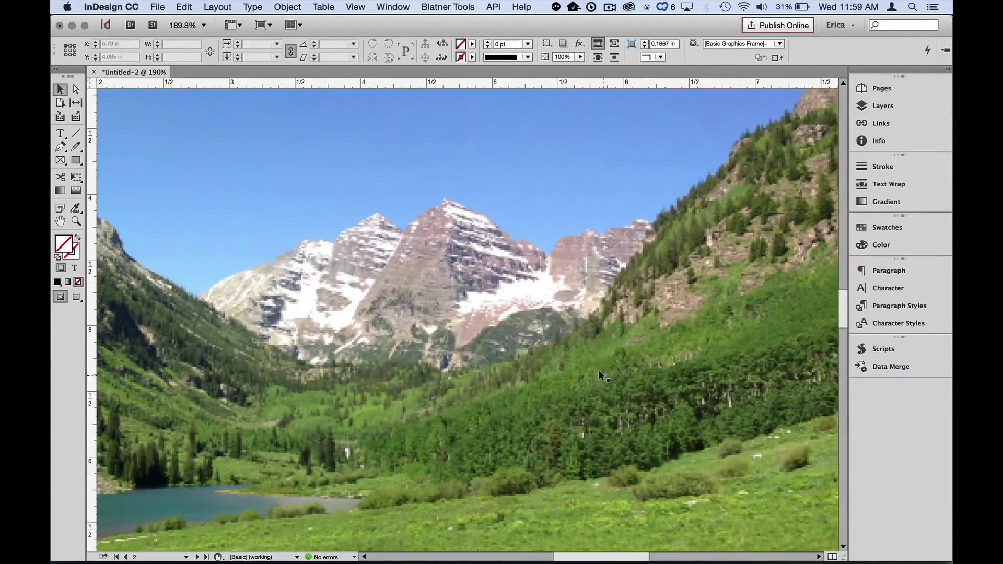
scroll(598, 369, "up", 2)
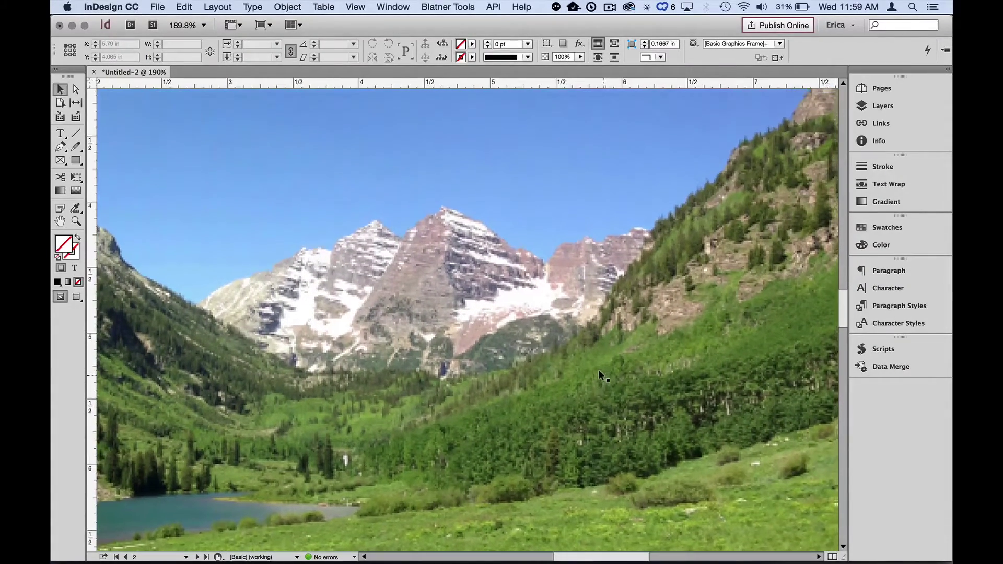
scroll(597, 369, "down", 8)
scroll(598, 372, "up", 5)
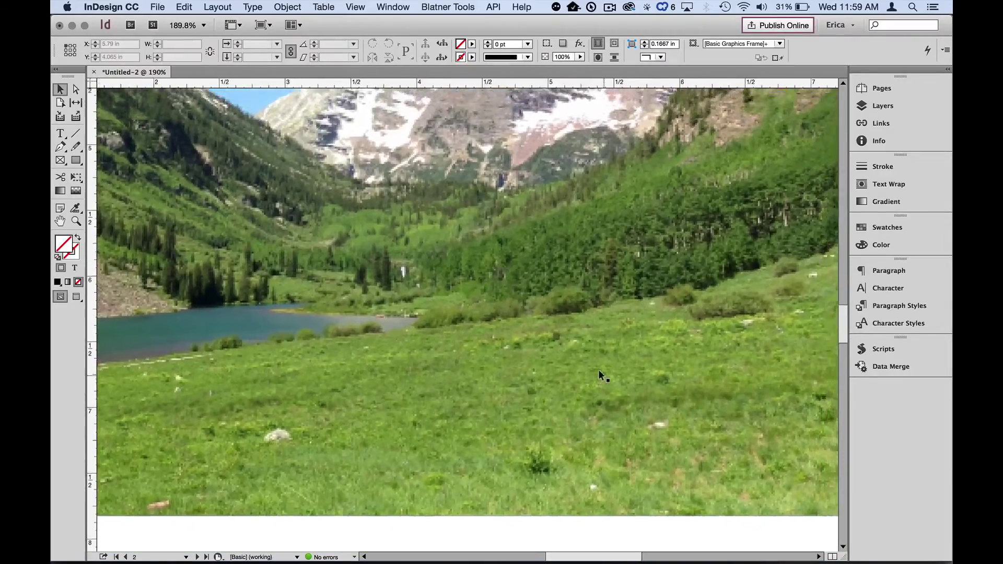
scroll(600, 374, "down", 1)
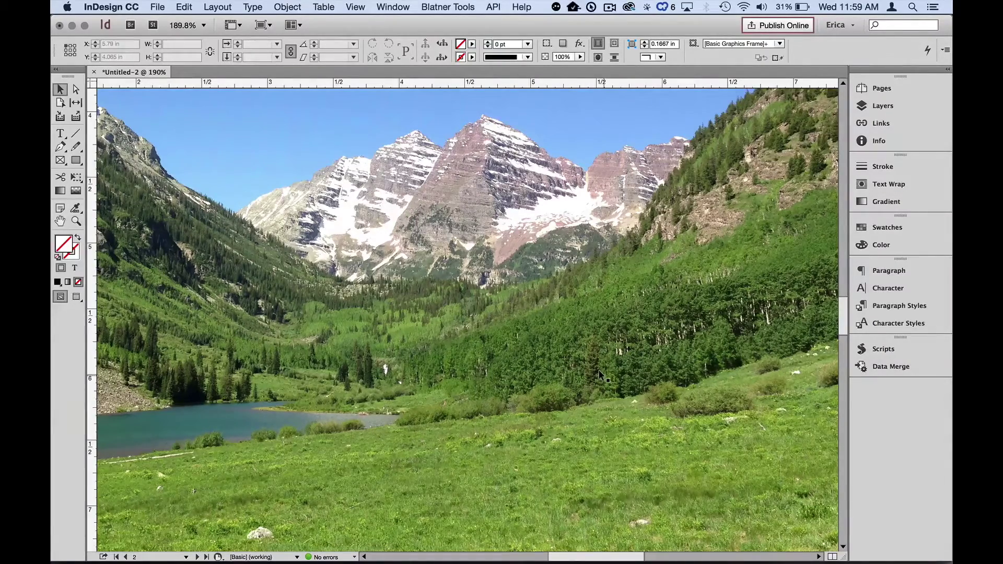
key("super+0")
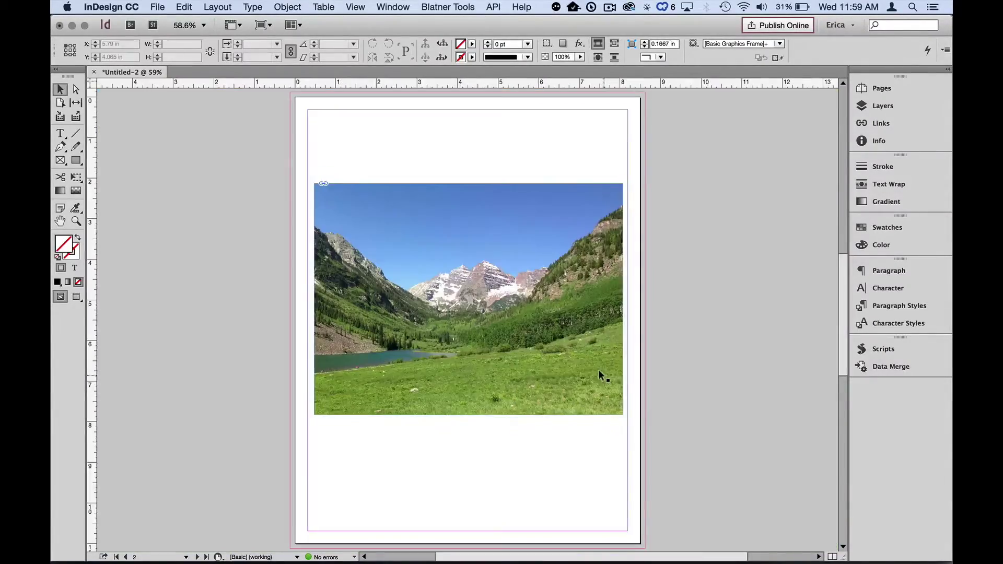
Set the document's display performance to Typical Display
right_click(703, 373)
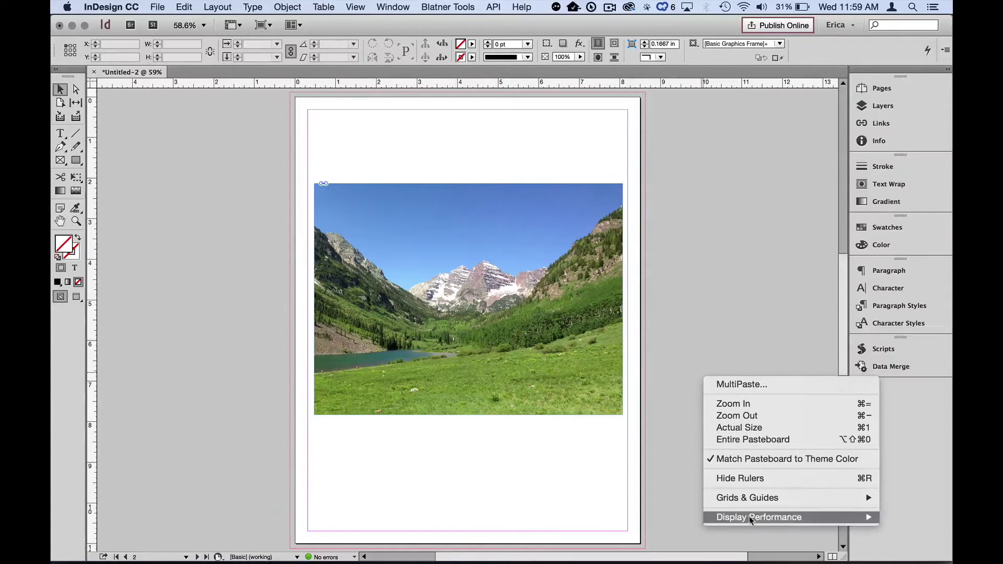
mouse_move(749, 518)
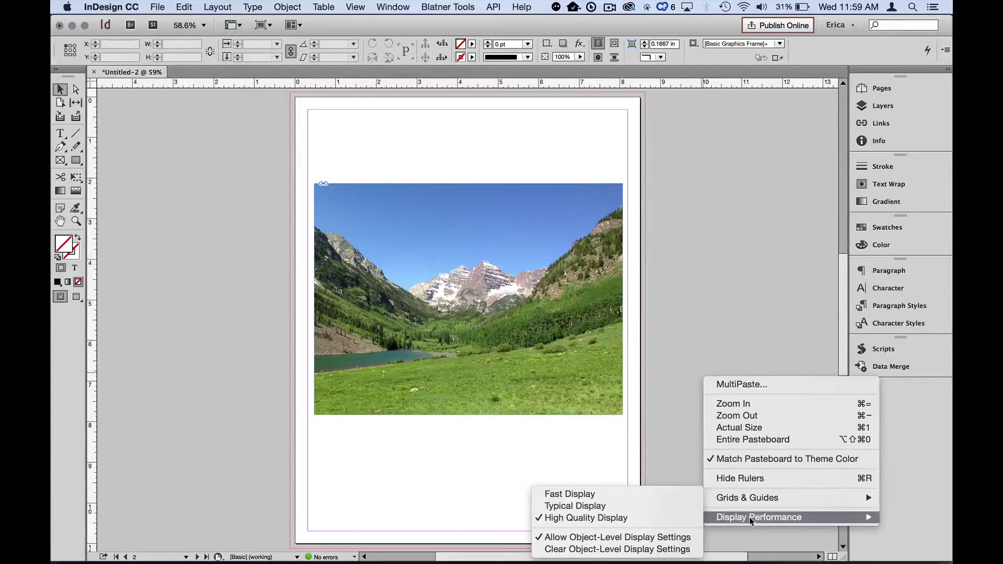
left_click(642, 506)
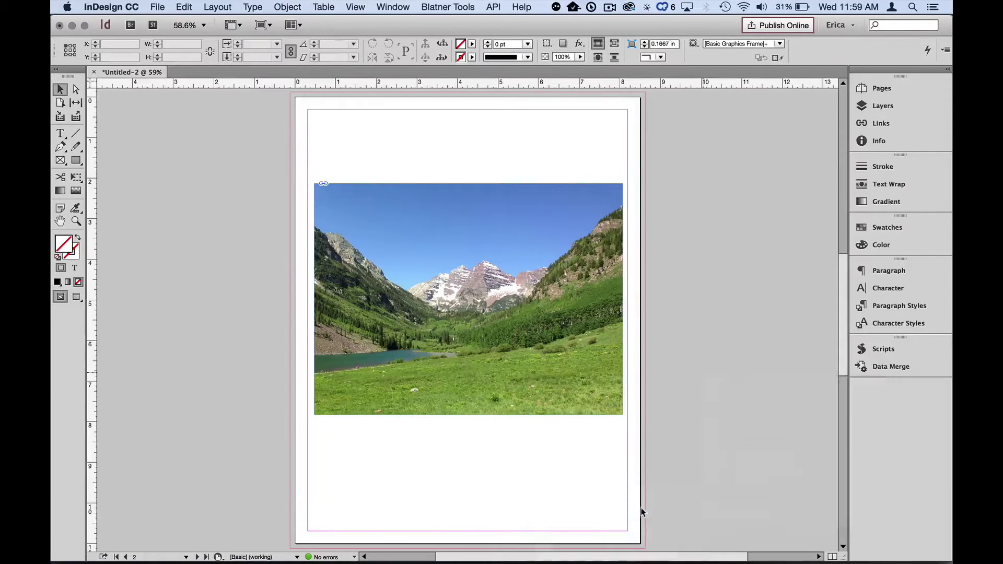
Review the Allow Object-Level Display Settings option in the Display Performance menu without changing it
right_click(699, 444)
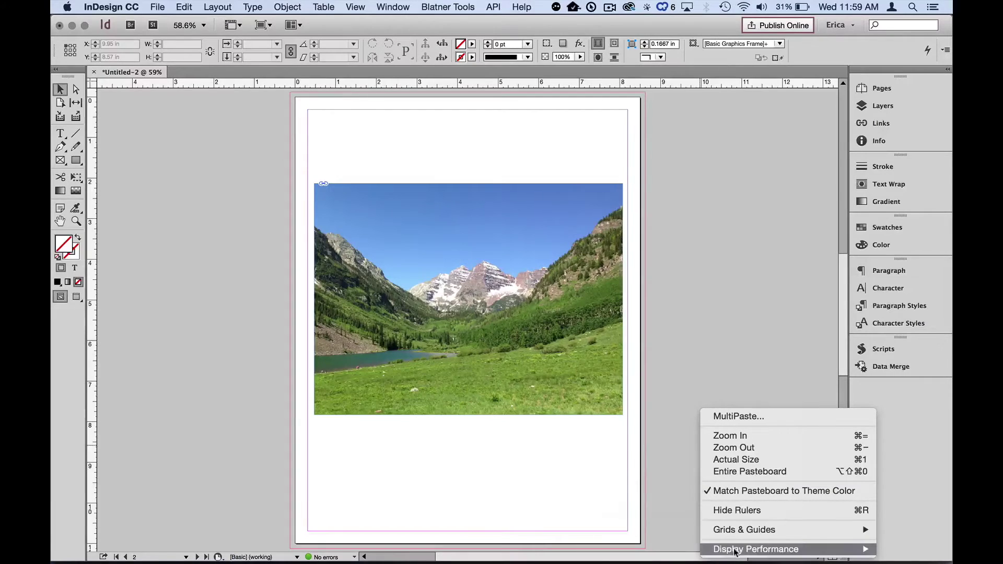
mouse_move(734, 549)
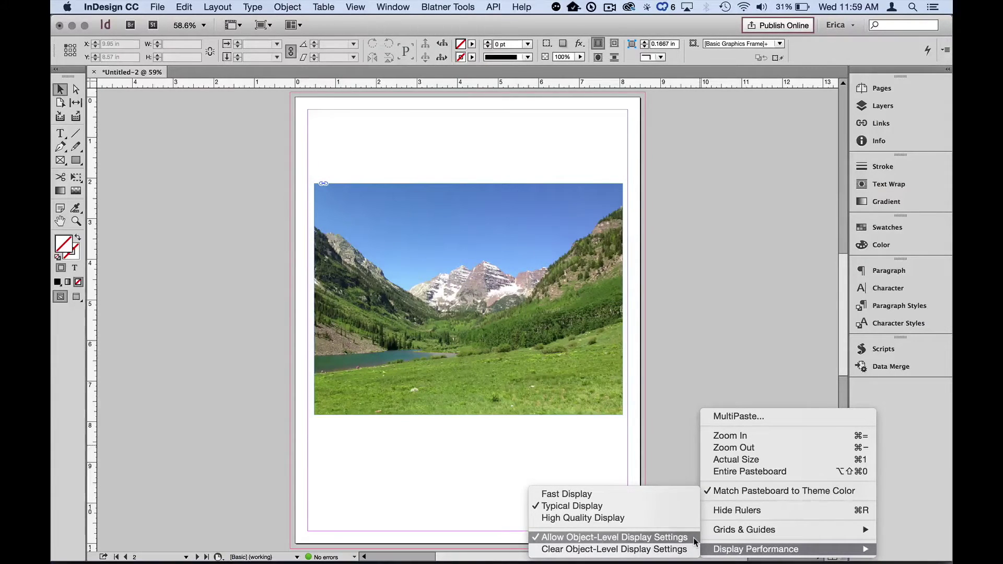
left_click(708, 318)
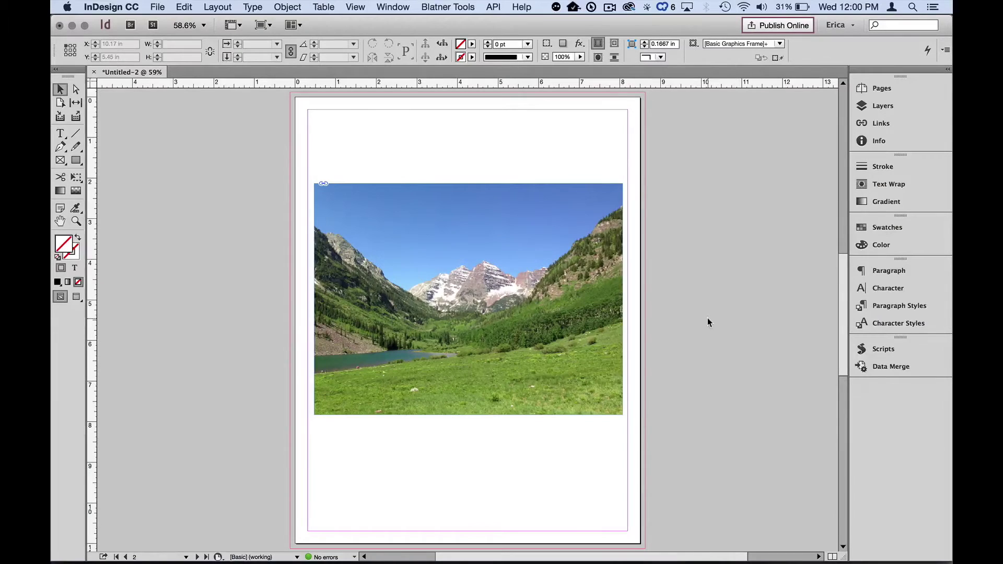
right_click(707, 318)
mouse_move(748, 464)
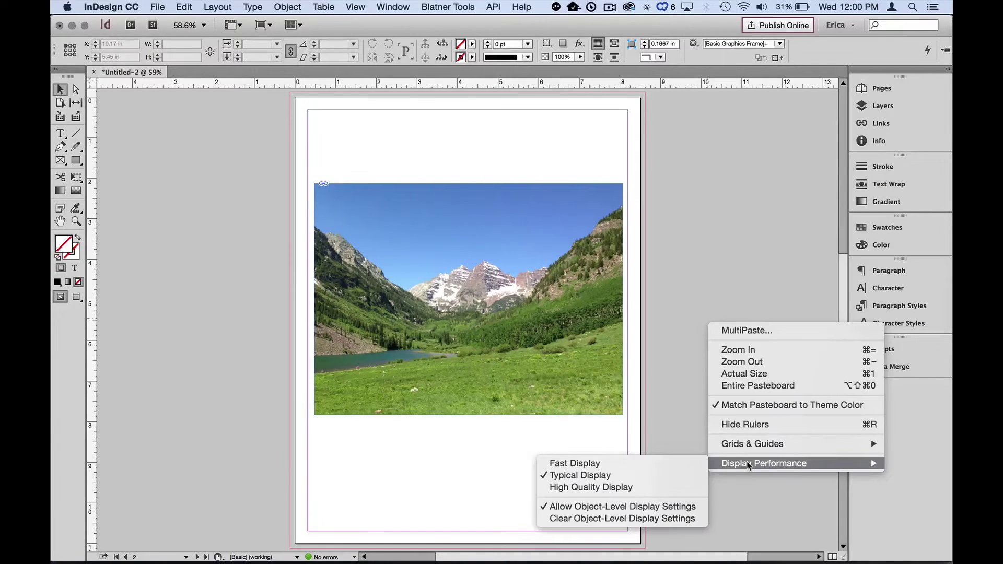
left_click(677, 390)
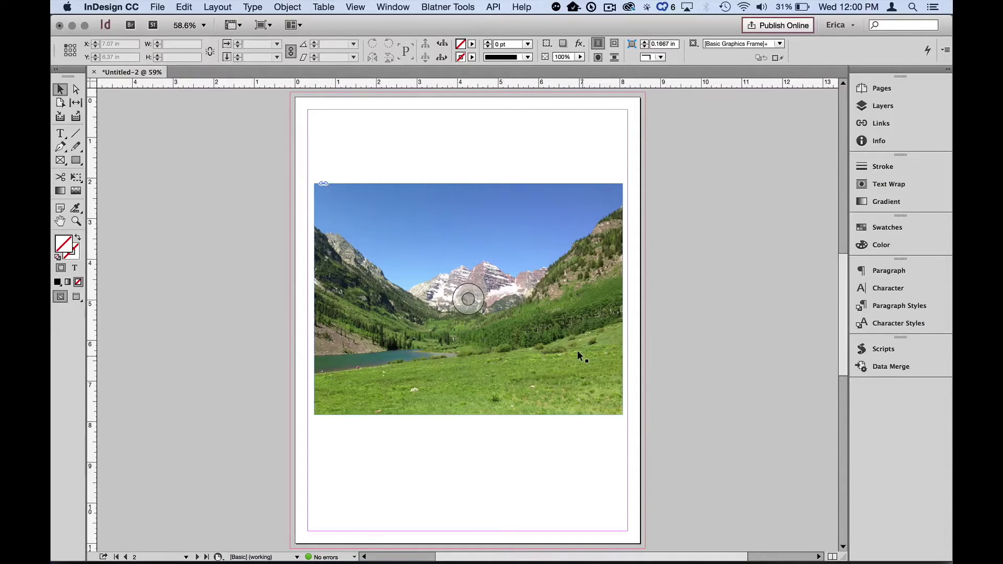
left_click(570, 256)
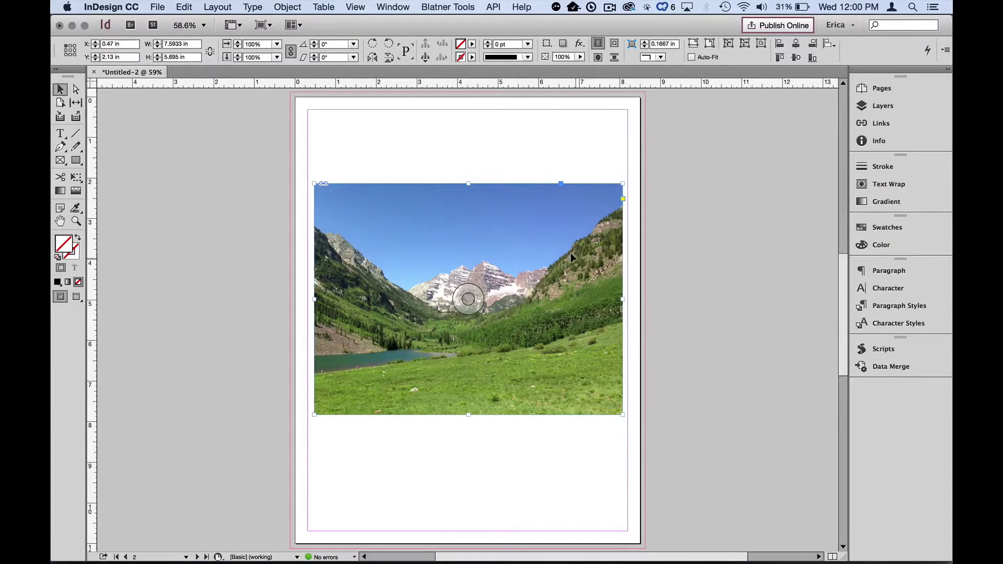
Give the selected mountain photo its own High Quality Display setting
right_click(572, 257)
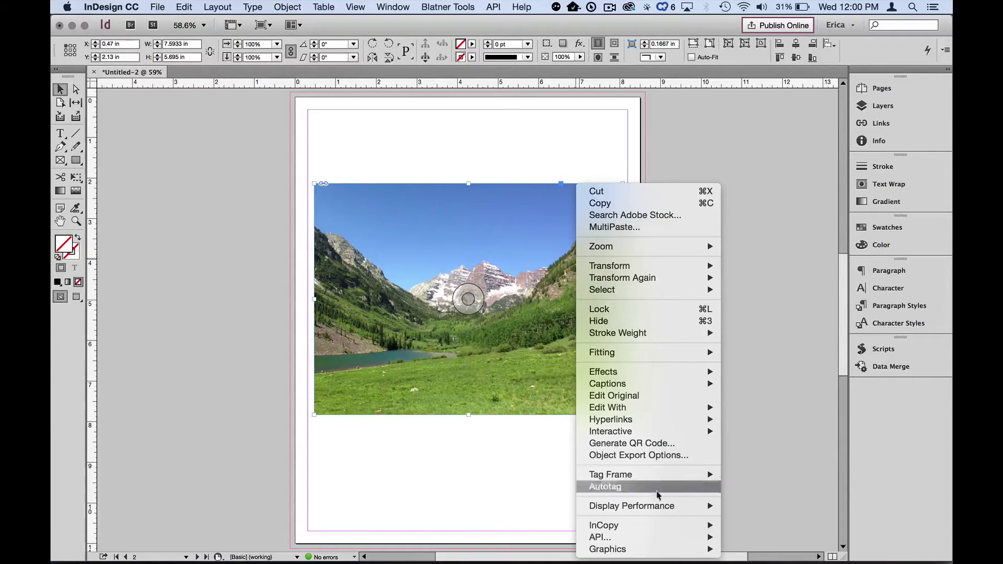
mouse_move(673, 509)
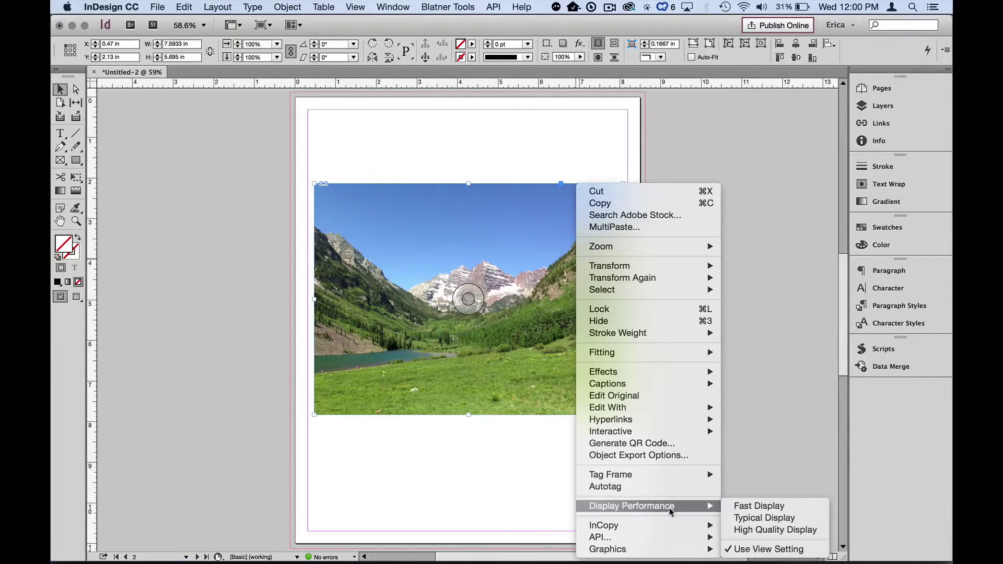
left_click(770, 530)
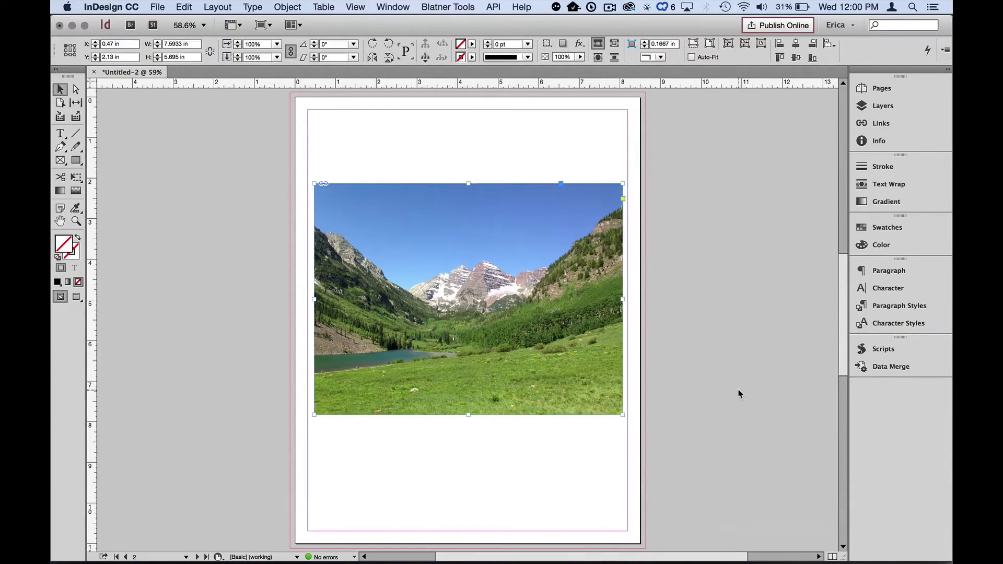
Zoom in on the snowy peaks to check sharpness, then fit the page and deselect
key("super+space")
left_click_drag(364, 219, 571, 338)
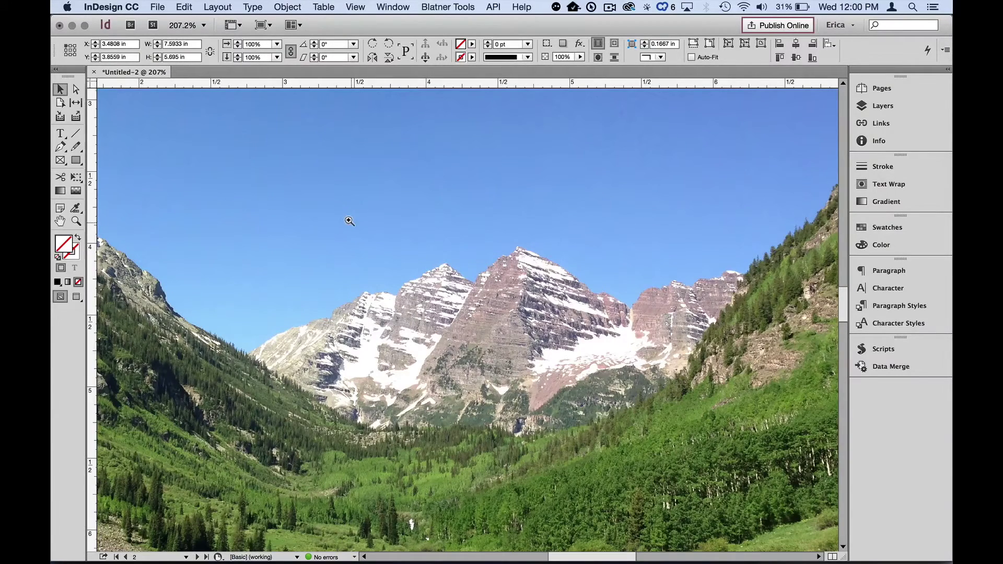
left_click_drag(347, 219, 612, 355)
left_click_drag(414, 252, 519, 337)
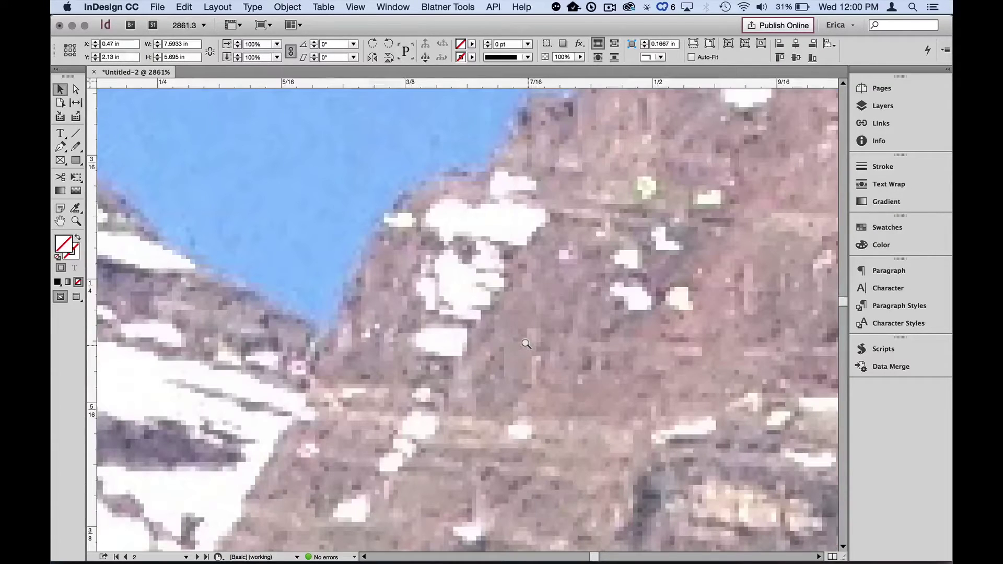
key("super+0")
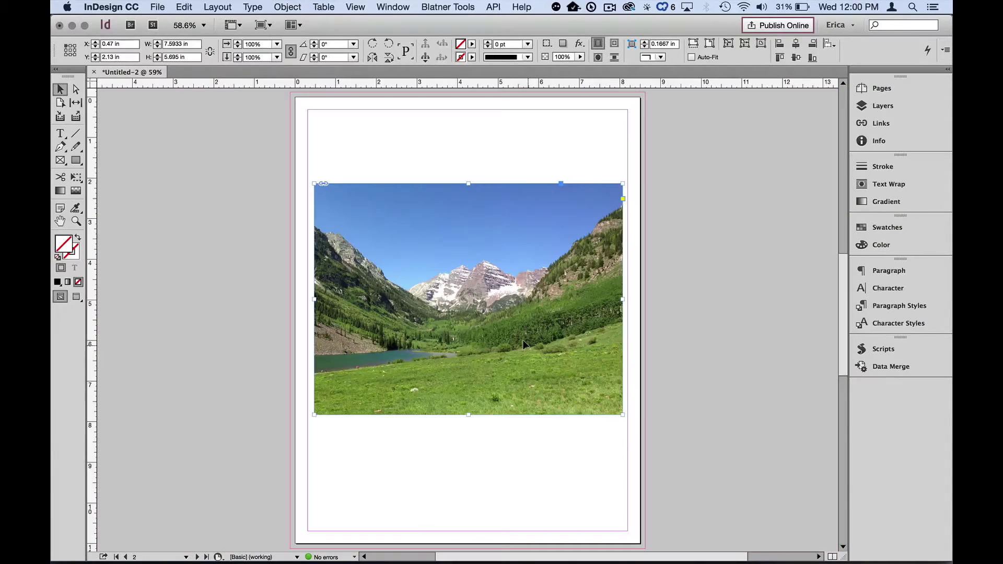
left_click(676, 303)
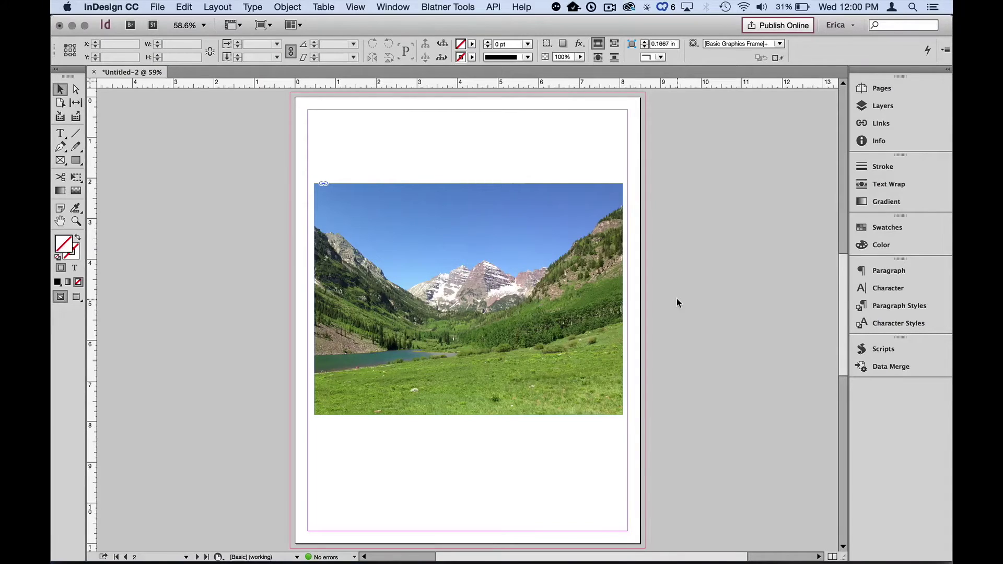
Zoom in for a close look at the arch photo
scroll(676, 303, "up", 10)
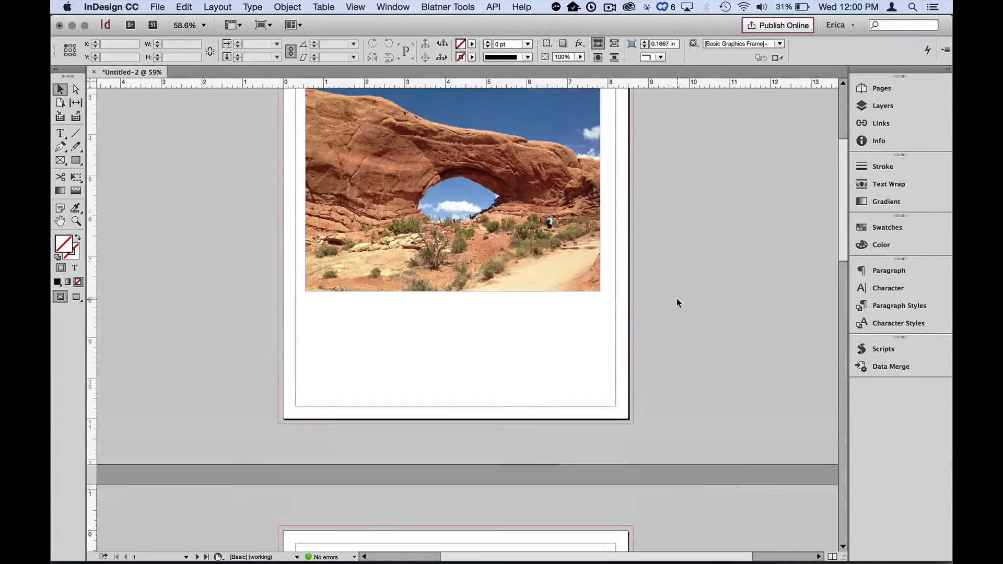
left_click_drag(397, 111, 669, 253)
mouse_move(386, 320)
left_mouse_down()
mouse_move(417, 359)
mouse_move(384, 396)
left_mouse_up()
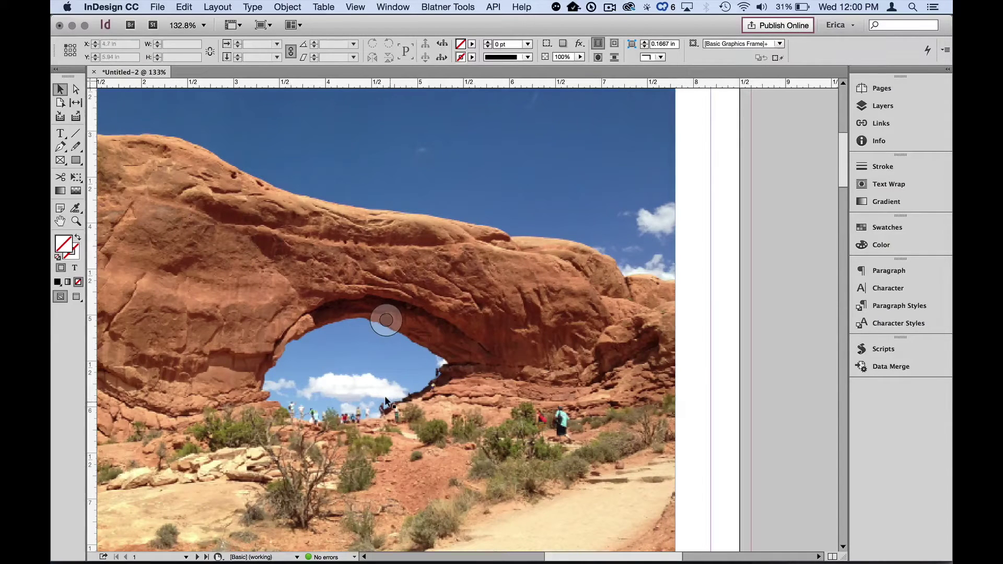
Jump to page 3 and fit the whole Wilde PHOTO logo page in the window
key("super+j")
type("3")
key("Return")
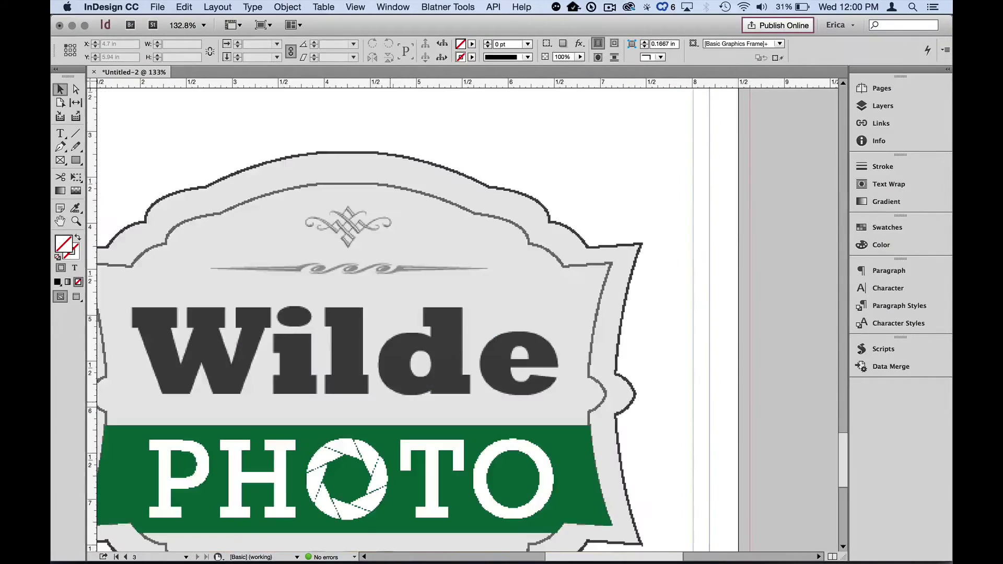
left_click_drag(394, 404, 428, 418)
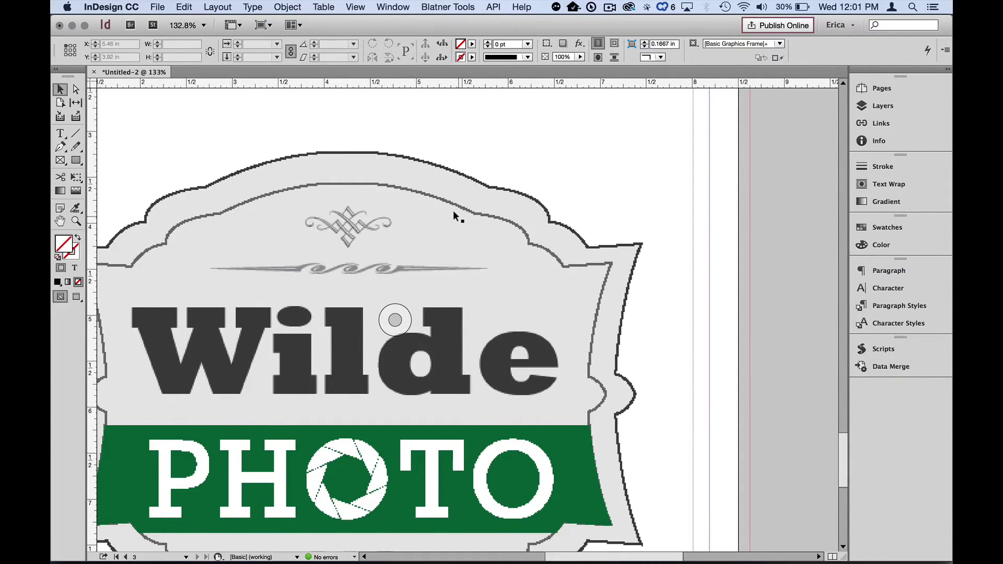
key("super+0")
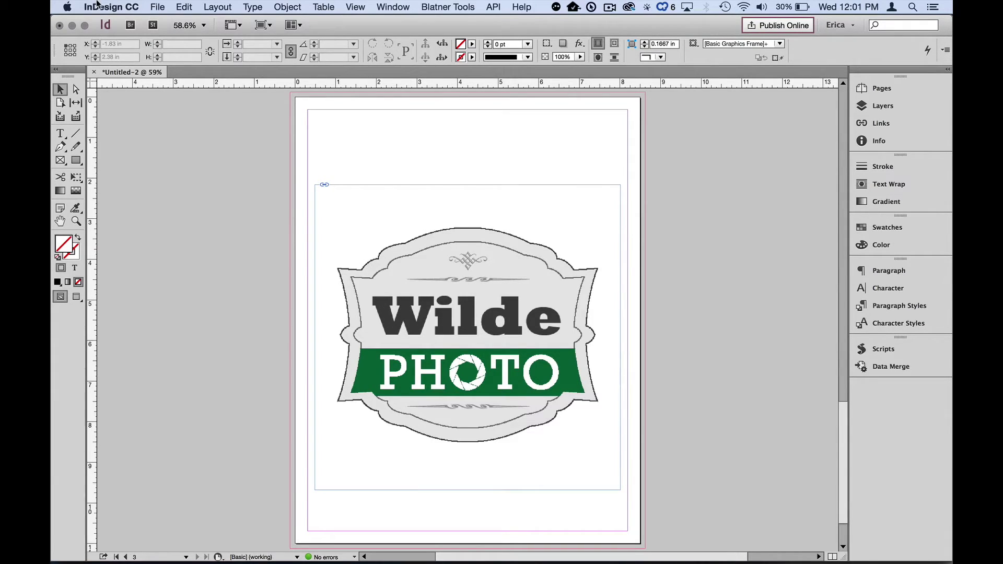
left_click(96, 4)
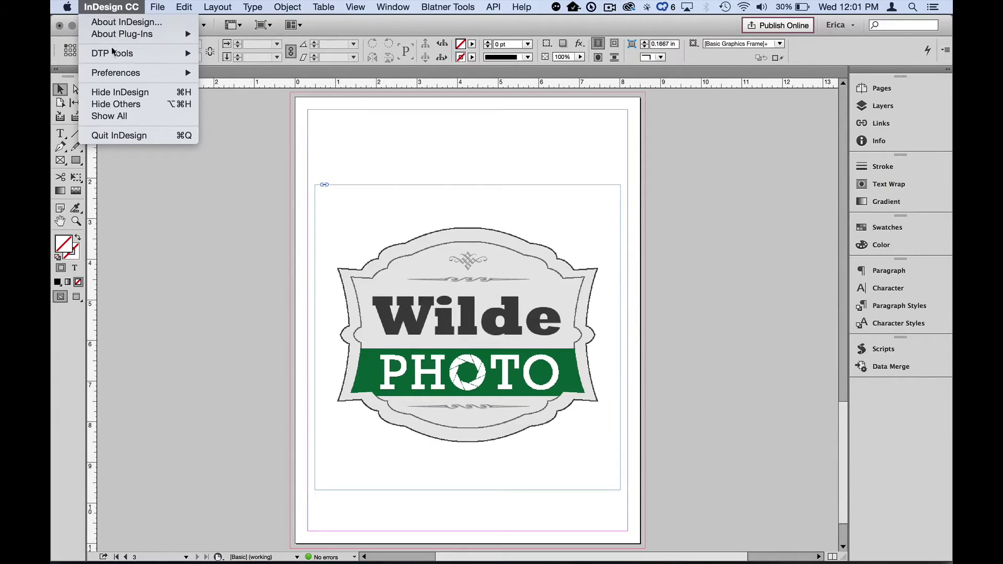
Open the Display Performance pane of InDesign's Preferences, showing the Fast view settings
mouse_move(130, 77)
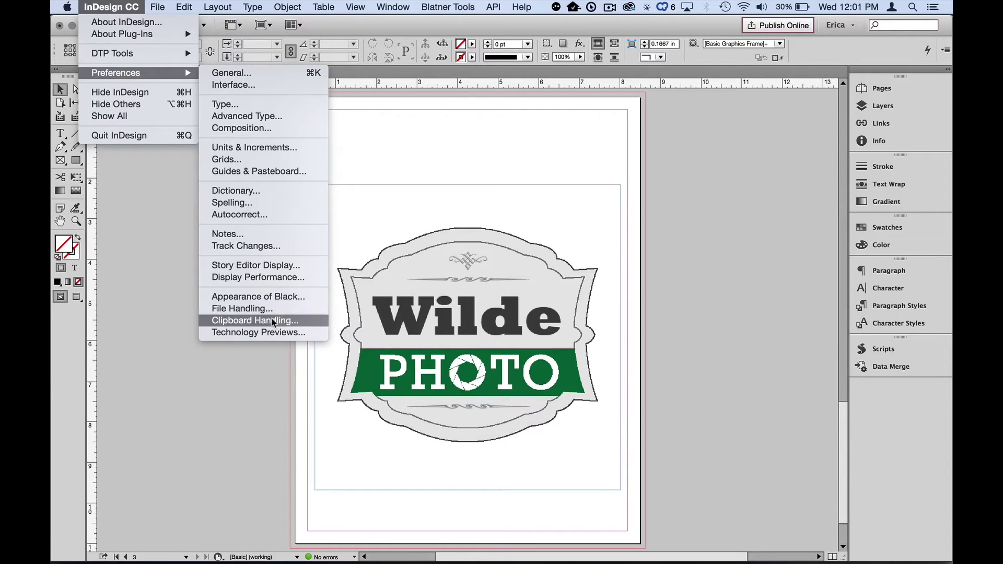
left_click(290, 277)
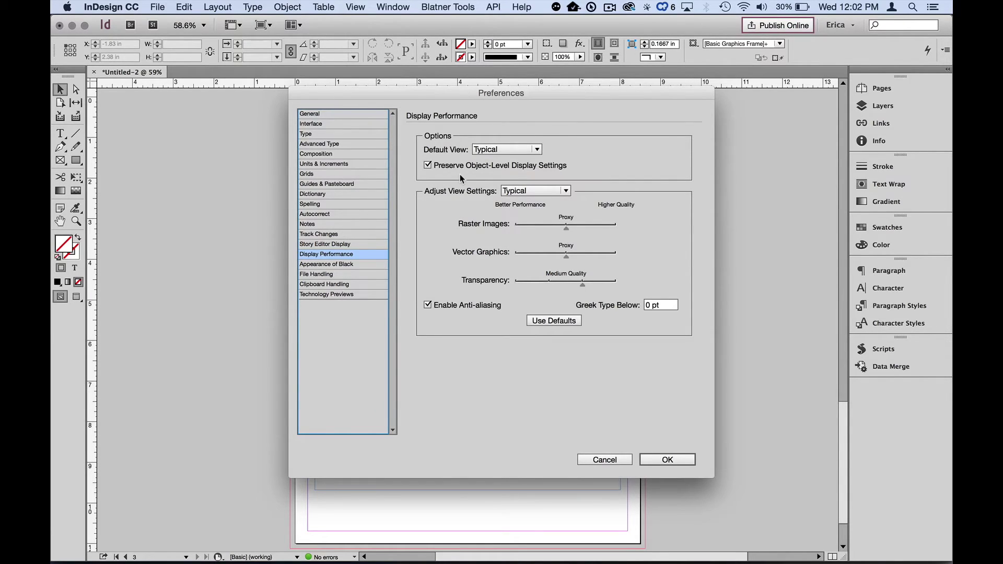
left_click(530, 191)
Preview the Fast and then High Quality presets under Adjust View Settings
left_click(528, 205)
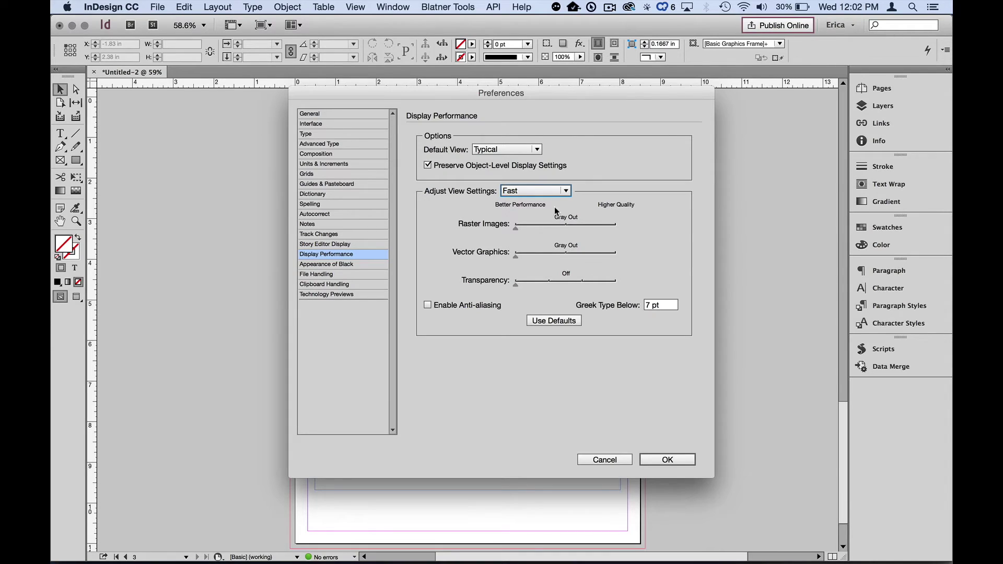
left_click(560, 191)
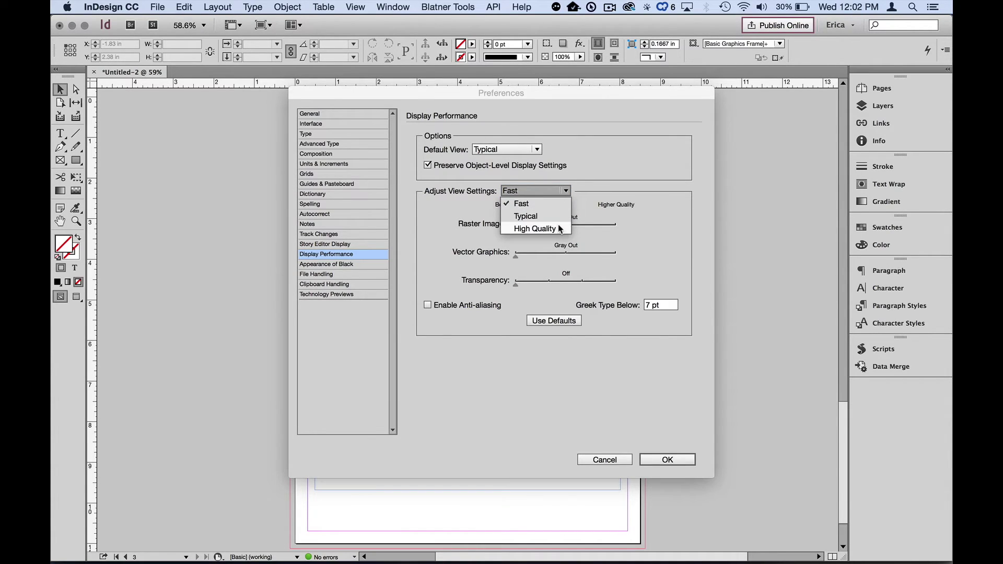
left_click(558, 228)
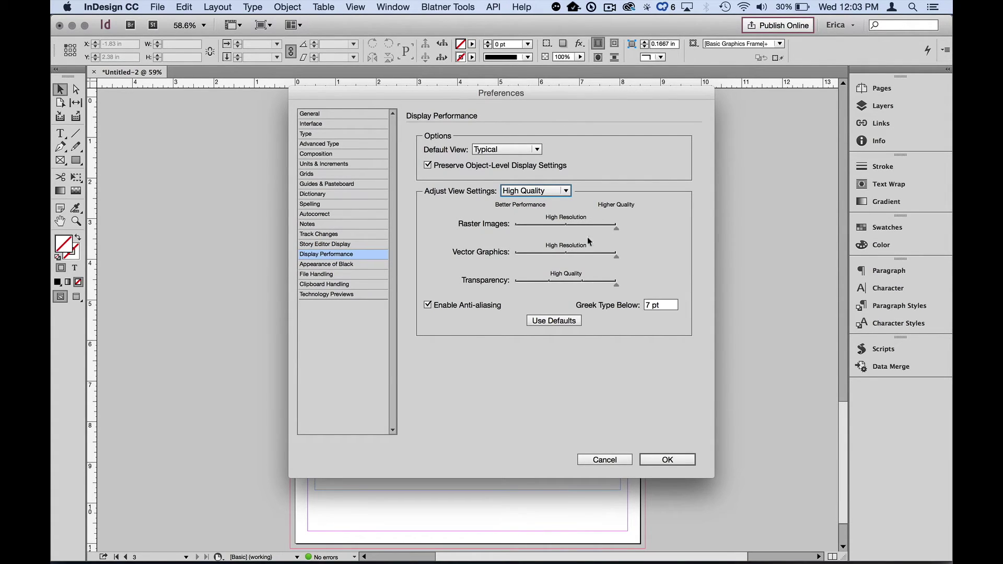
left_click(549, 191)
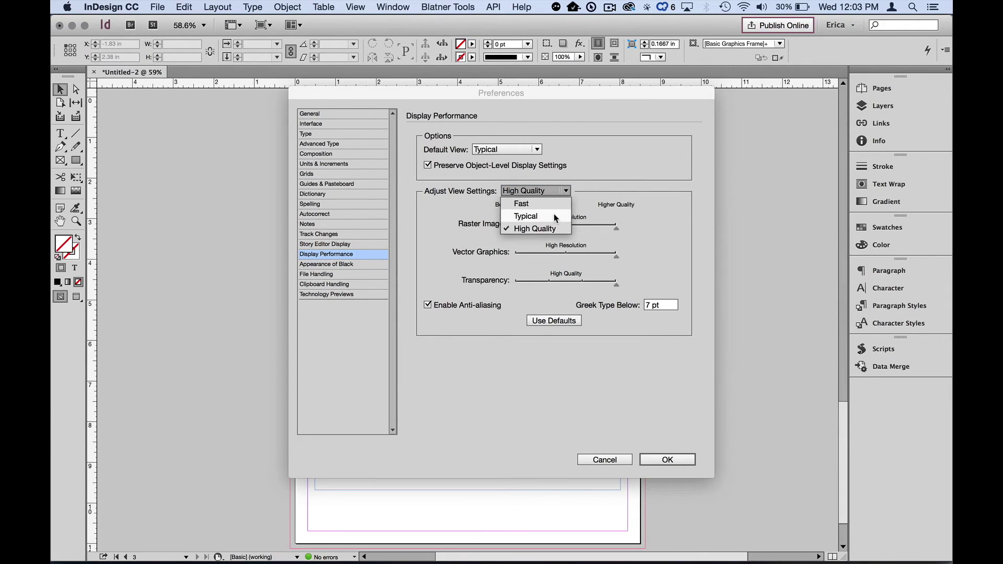
Set the Typical view to High Resolution vector graphics and Greek Type Below 6 pt
left_click(555, 217)
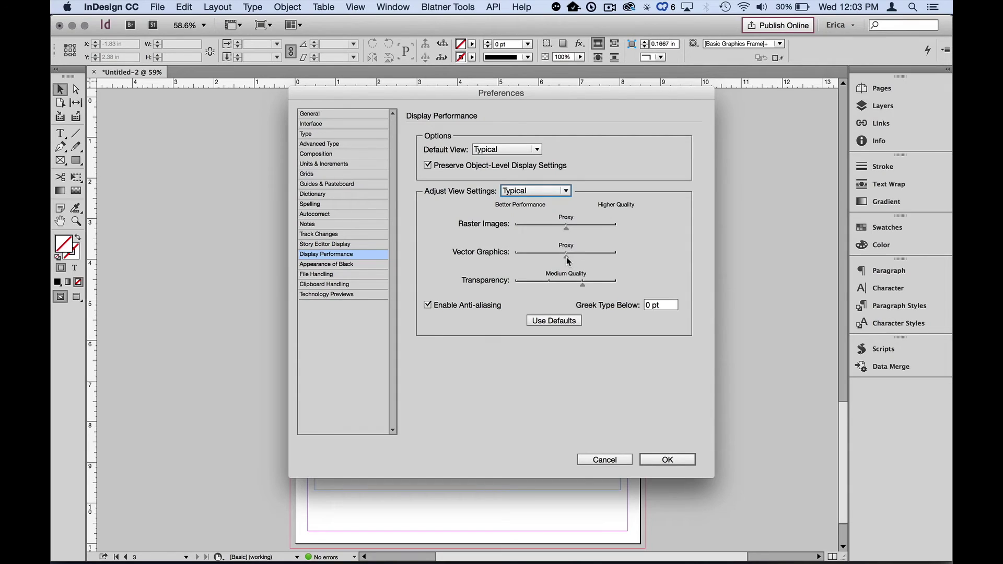
left_click_drag(566, 258, 622, 260)
double_click(649, 306)
key("Tab")
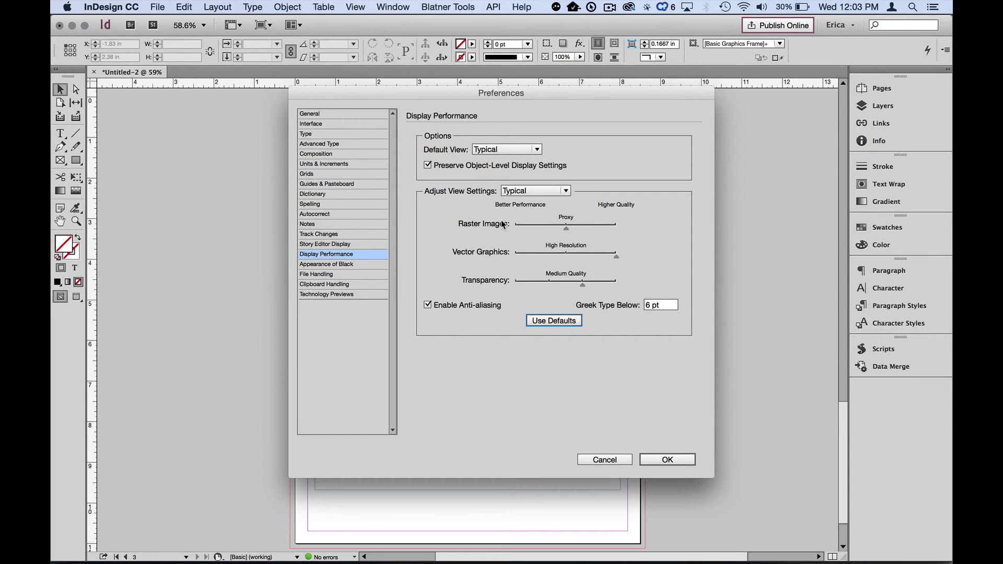
Apply the Display Performance preferences and keep the document view at Typical Display
left_click(665, 460)
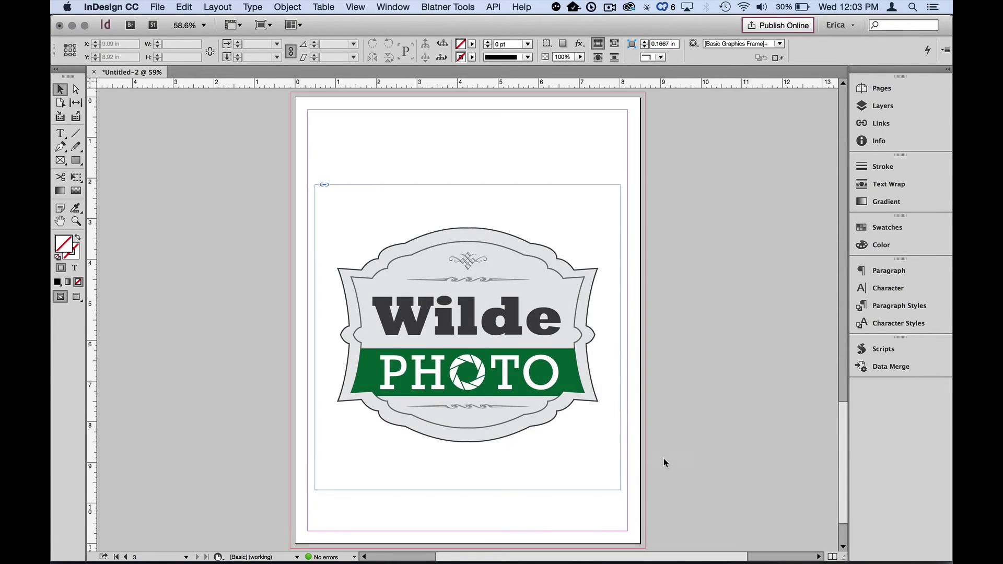
right_click(687, 336)
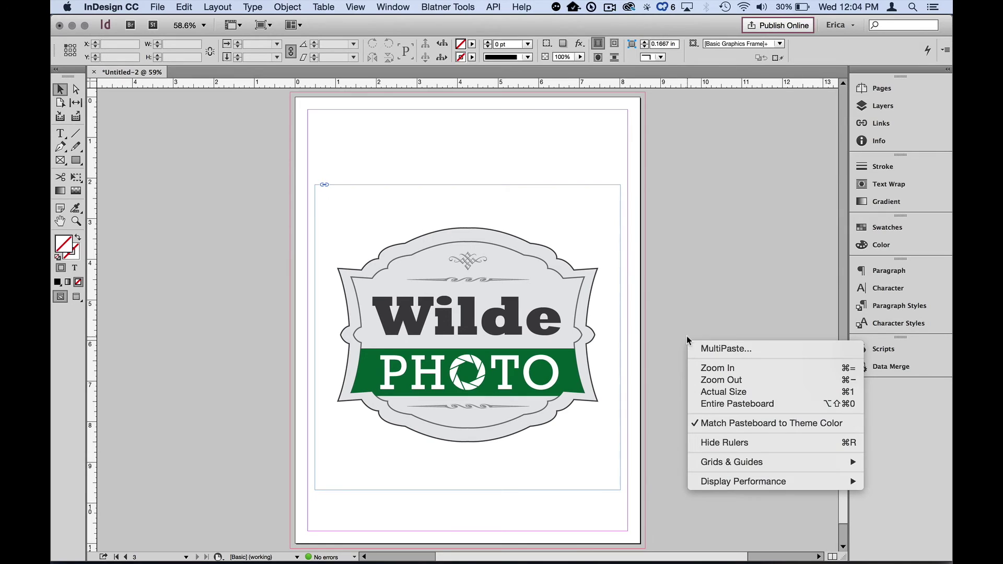
mouse_move(727, 481)
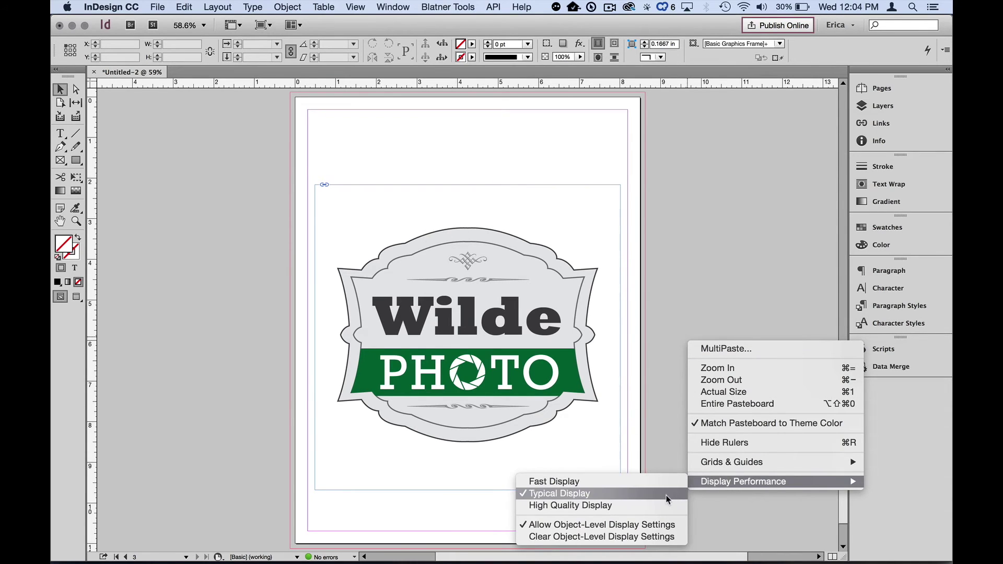
left_click(663, 448)
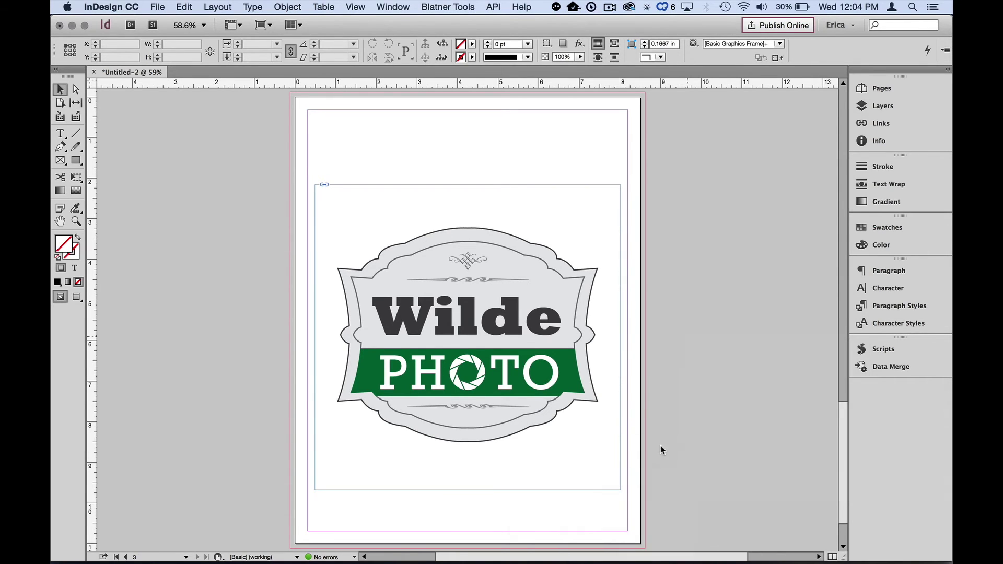
Zoom closely into the Wilde PHOTO logo's curved outlines to confirm it stays crisp, then fit the page
left_click(531, 406)
right_click(532, 406)
mouse_move(609, 509)
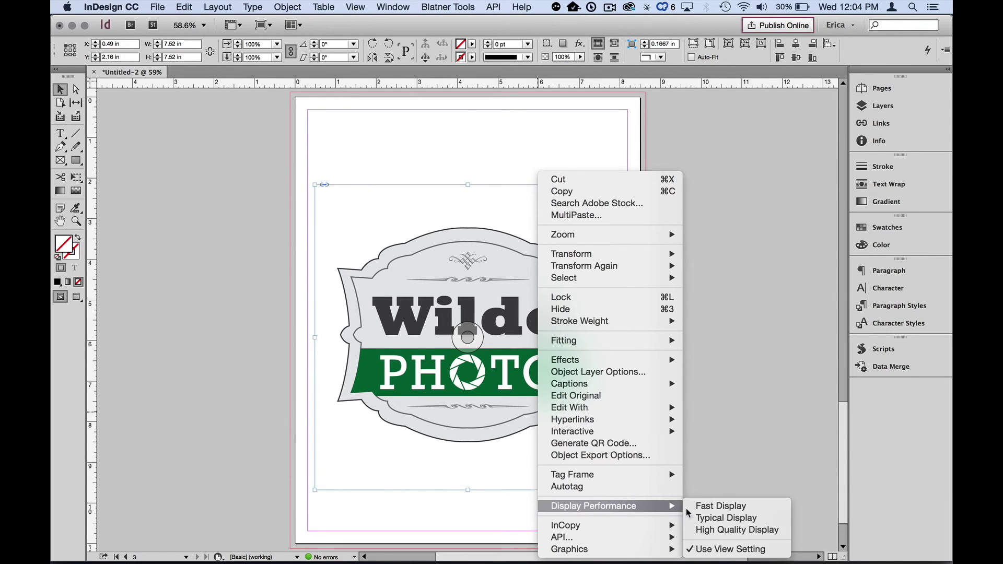
left_click(763, 407)
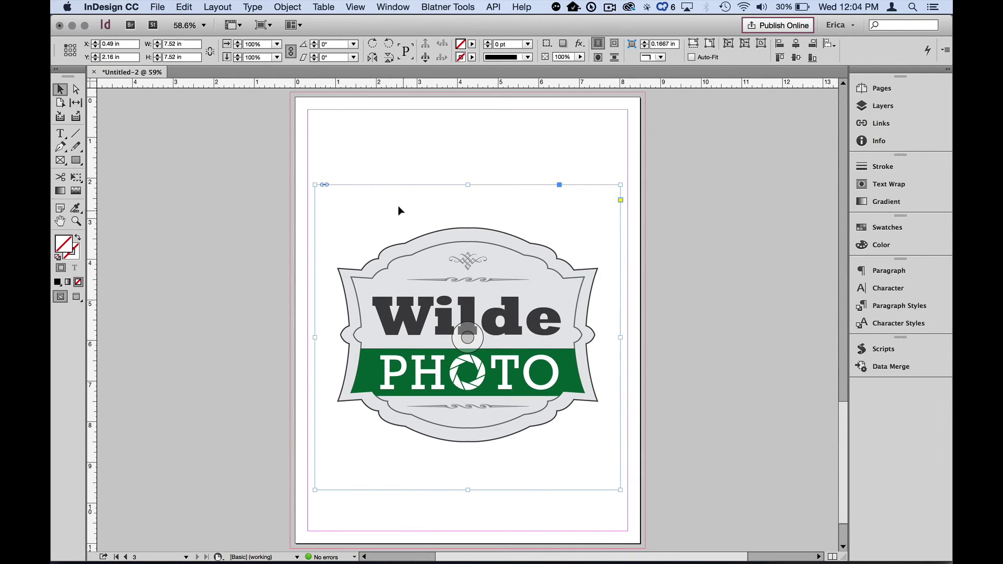
key("super+space")
left_click_drag(533, 286, 432, 212)
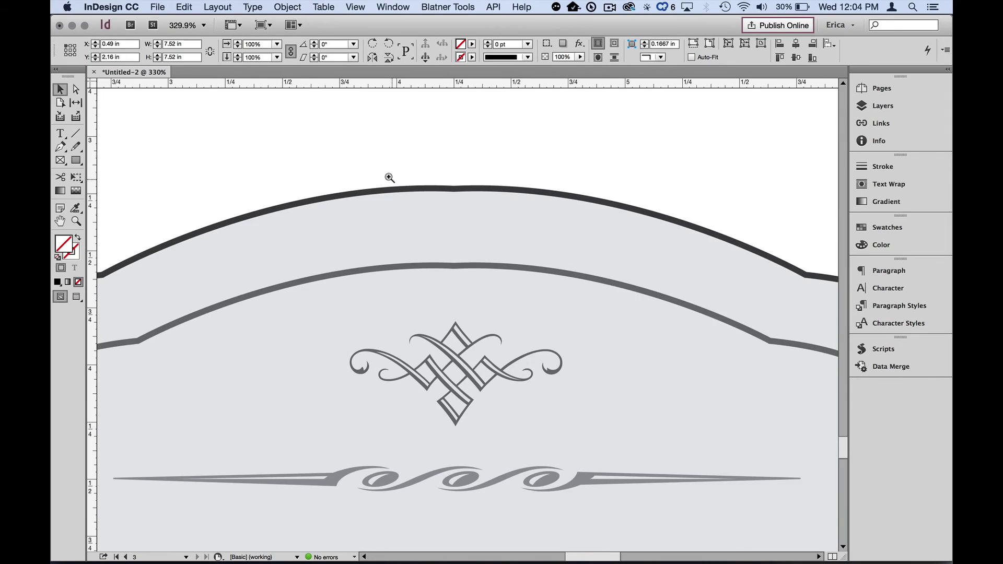
left_click_drag(390, 177, 524, 308)
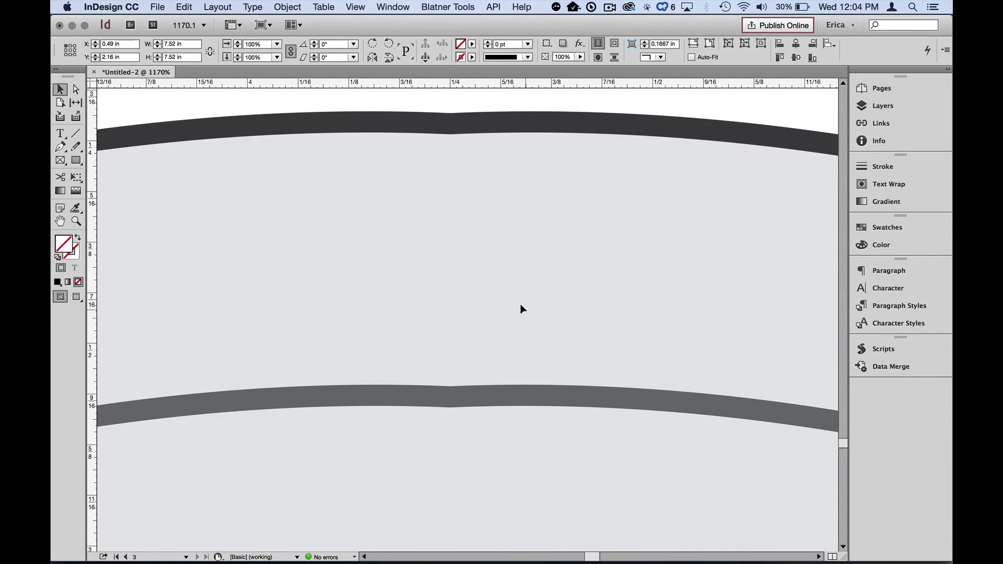
key("super+0")
Go to page 2 with the MaroonBellsWide mountain photo
key("super+j")
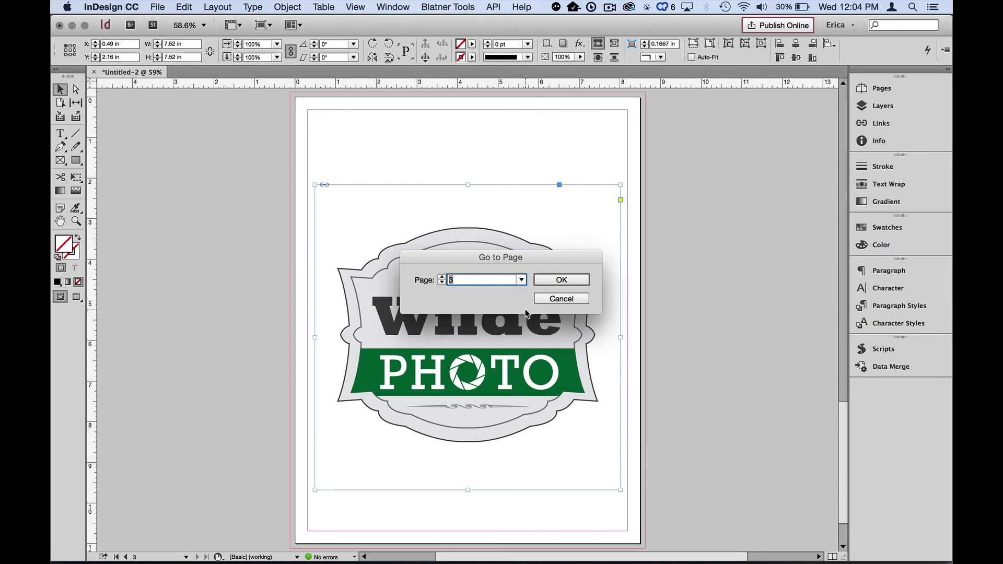
type("2")
key("Return")
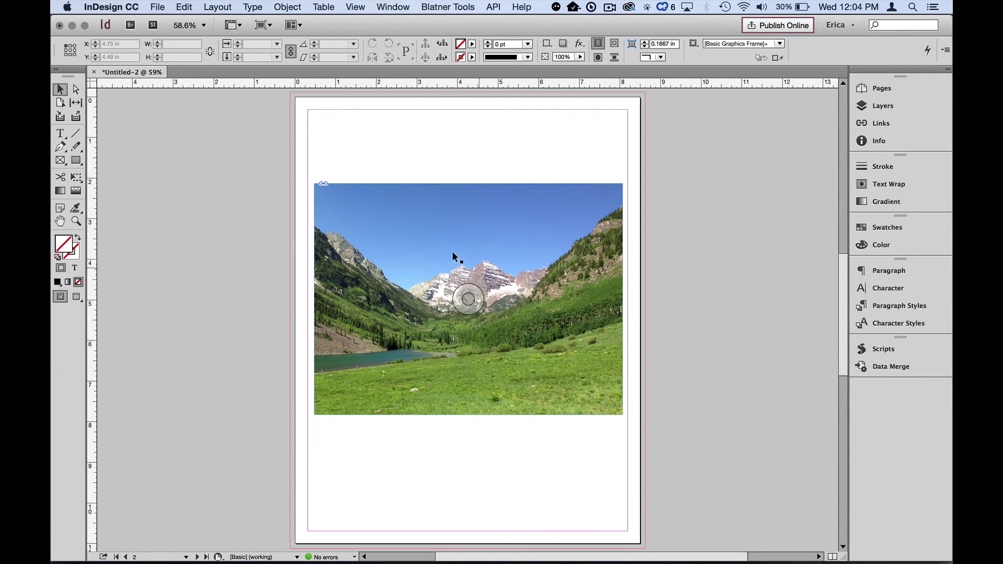
key("super+space")
key("super+space")
Zoom in on the mountain photo and set its display to High Quality
left_click_drag(368, 239, 587, 337)
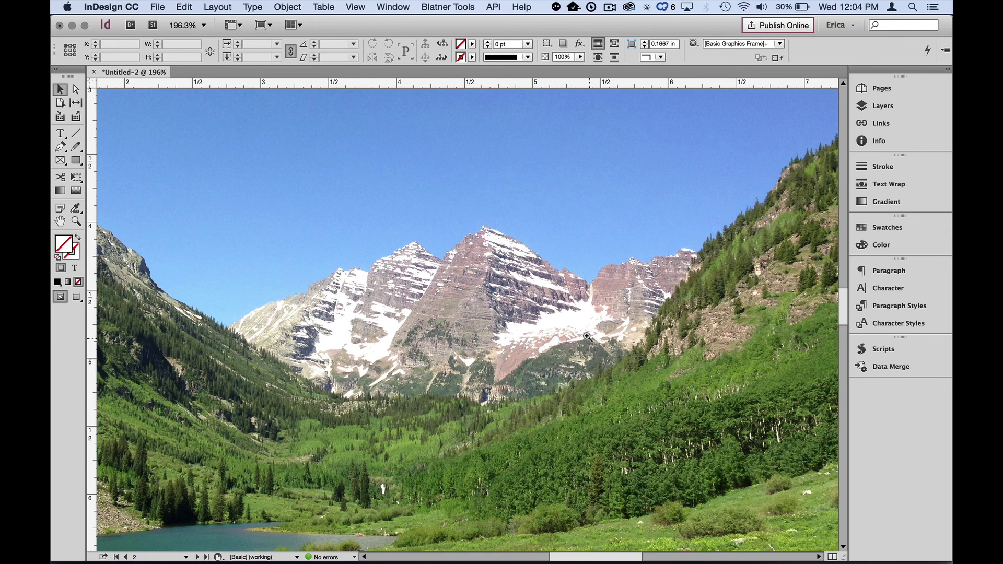
left_click(467, 320)
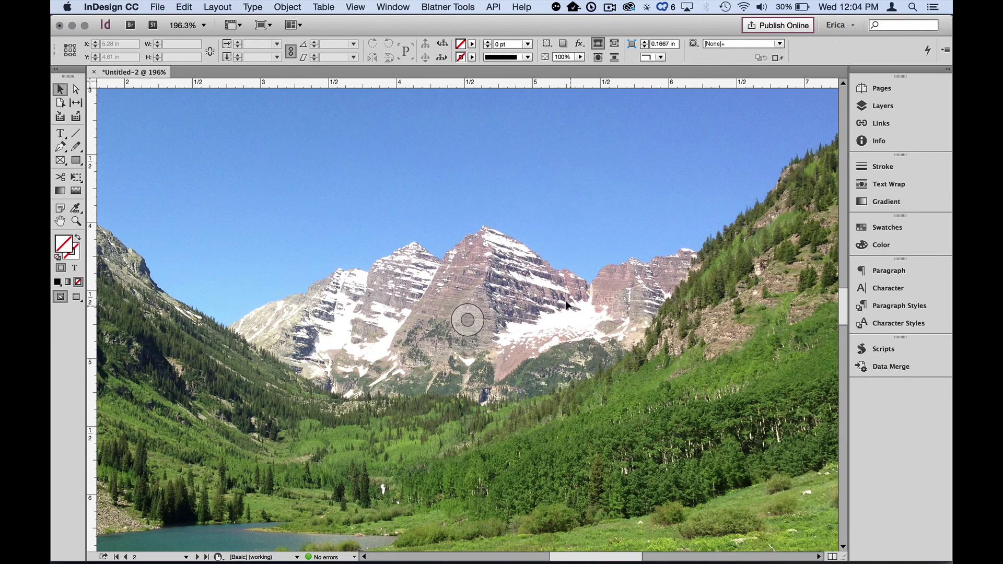
right_click(571, 309)
mouse_move(652, 508)
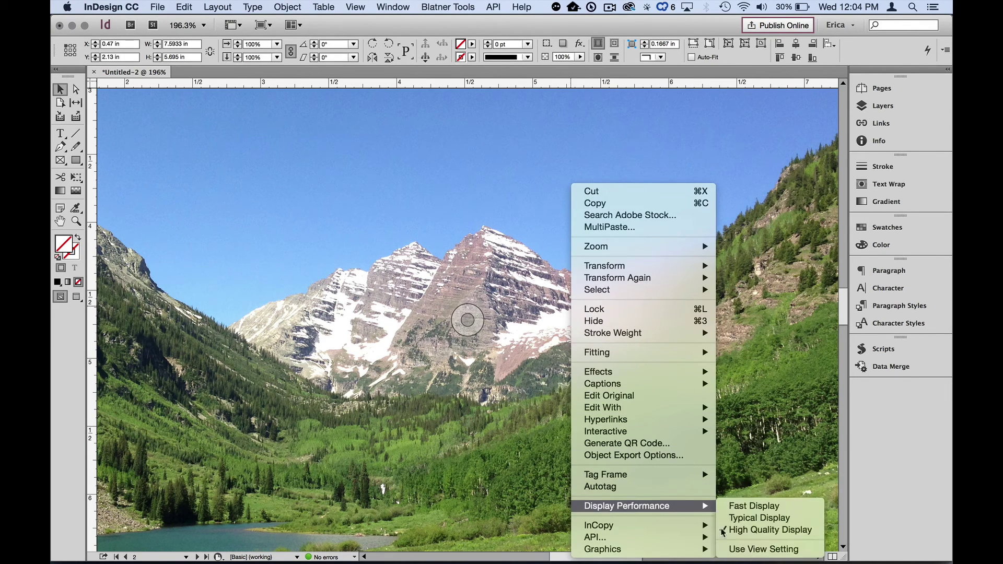
left_click(494, 427)
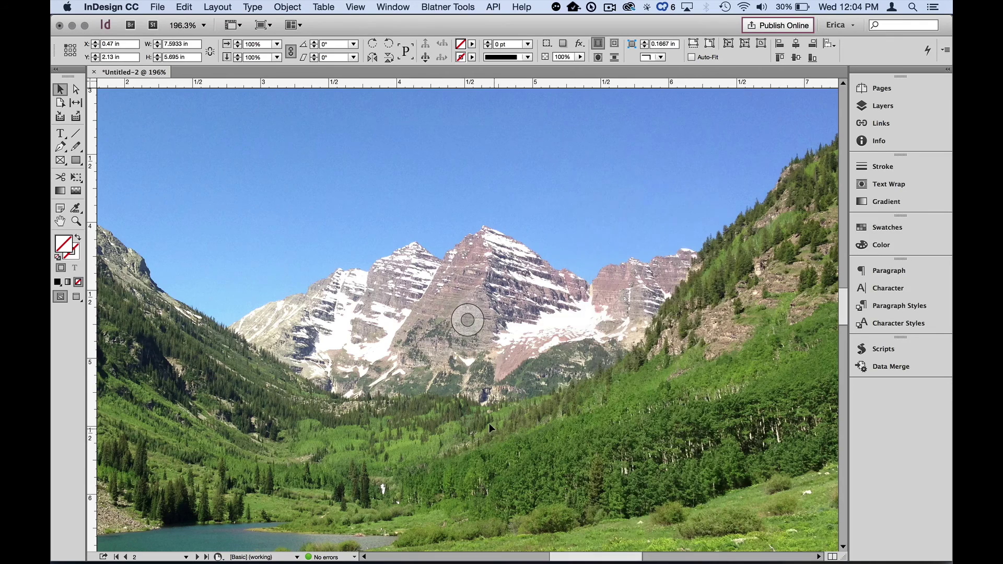
On page 1, set the arch photo to Typical Display and fit the whole page in view
key("super+j")
type("1")
key("Return")
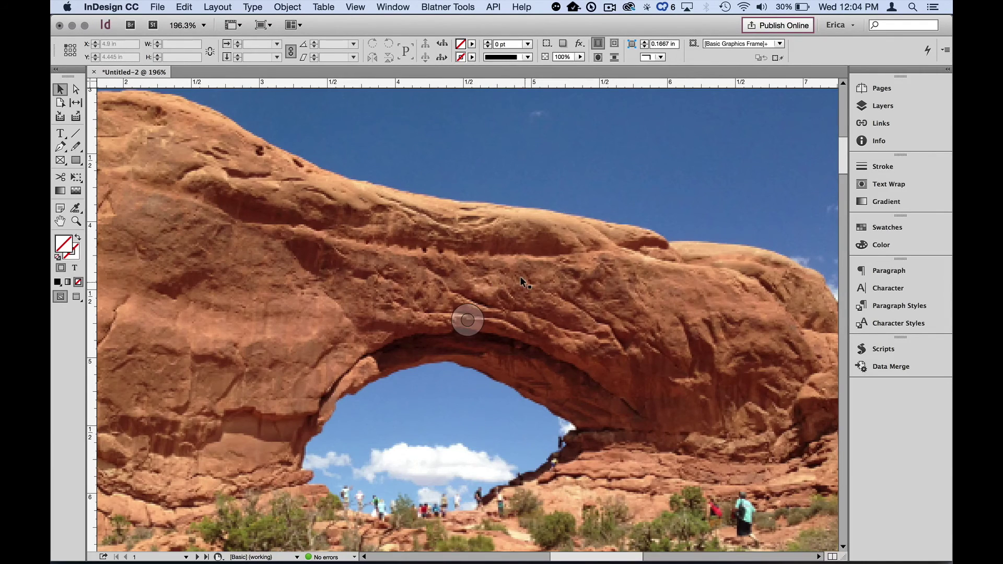
right_click(534, 279)
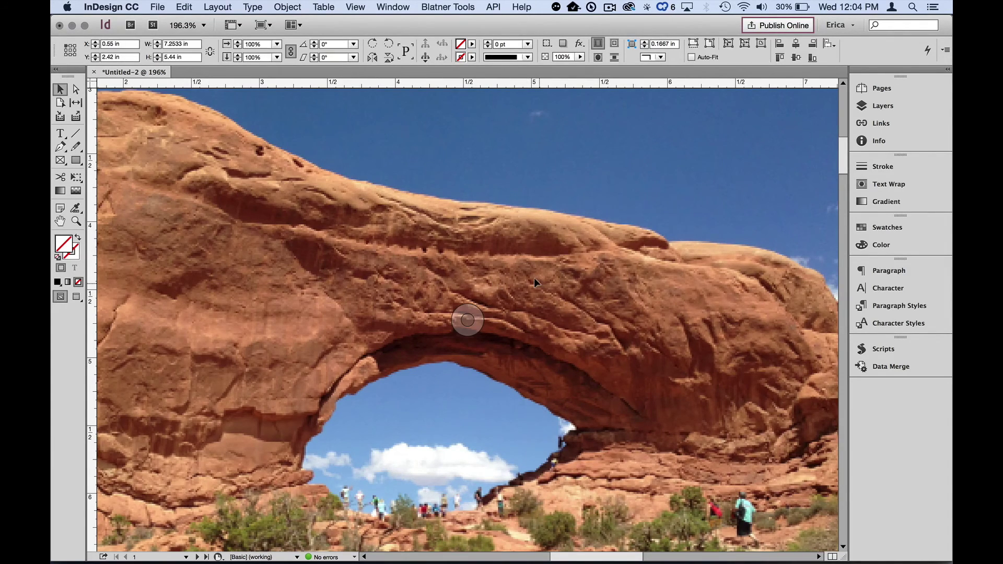
mouse_move(661, 510)
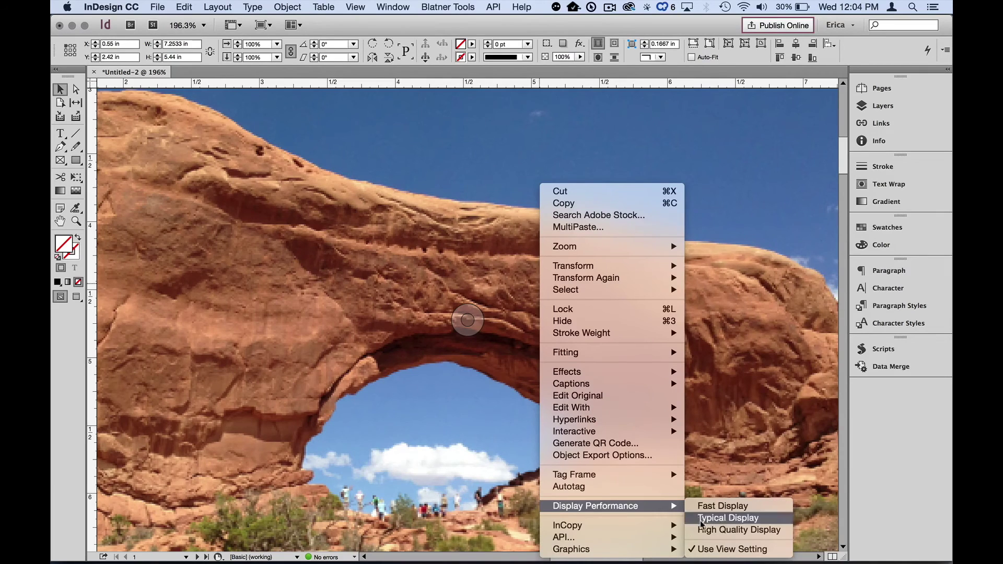
left_click(760, 136)
key("super+0")
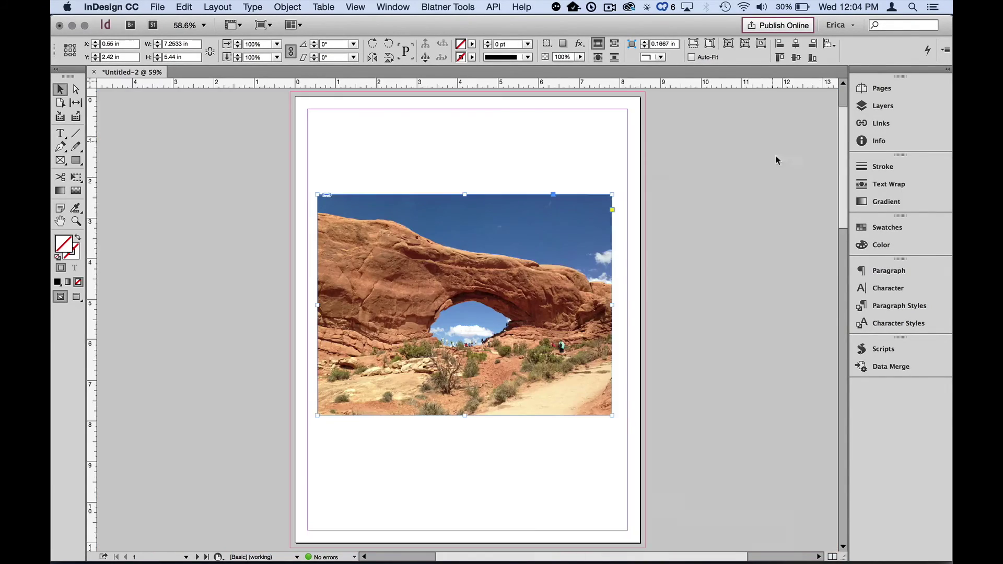
left_click(755, 188)
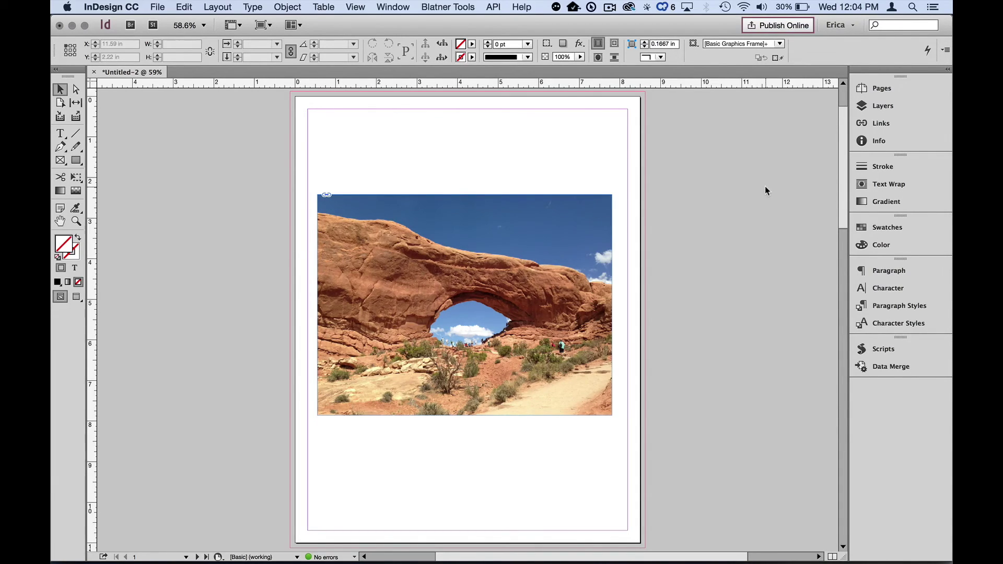
Show the Links panel and select the arch photo to check its 450 effective PPI, then deselect
left_click(881, 123)
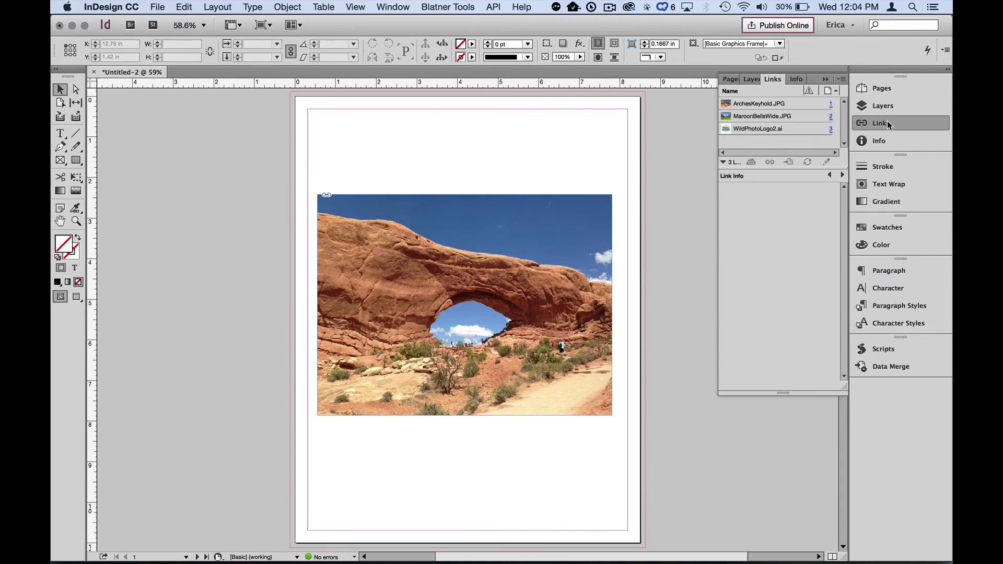
left_click(543, 225)
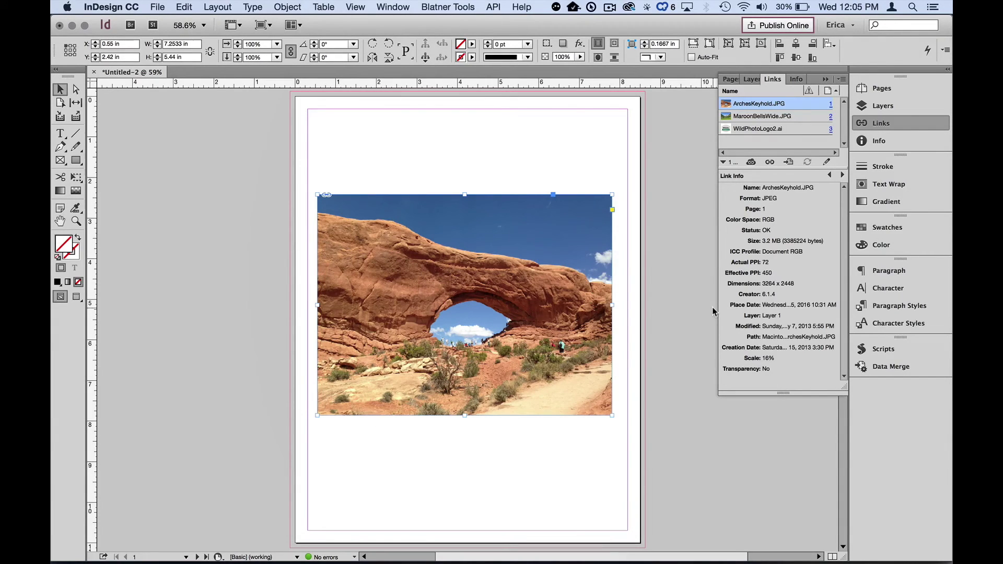
left_click(701, 313)
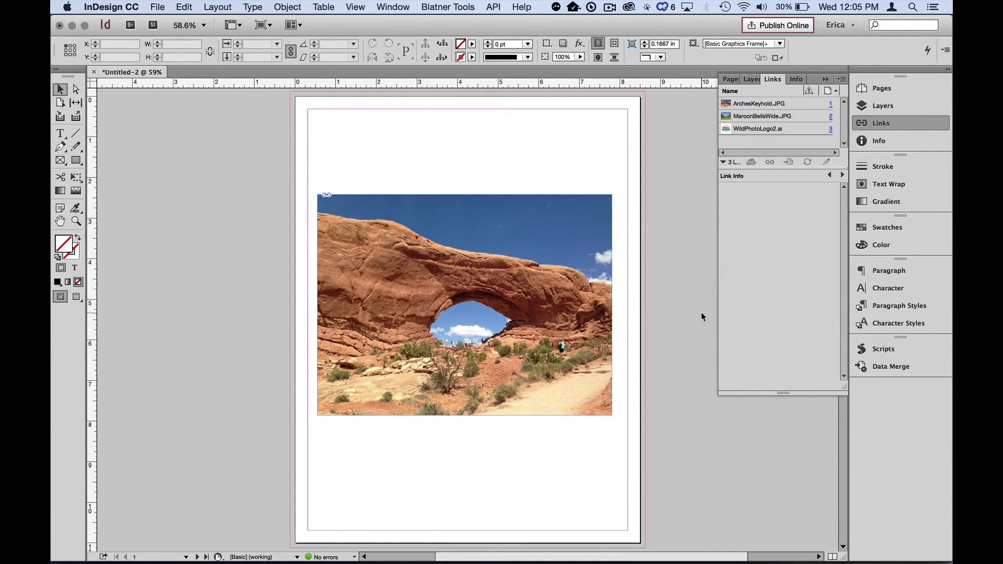